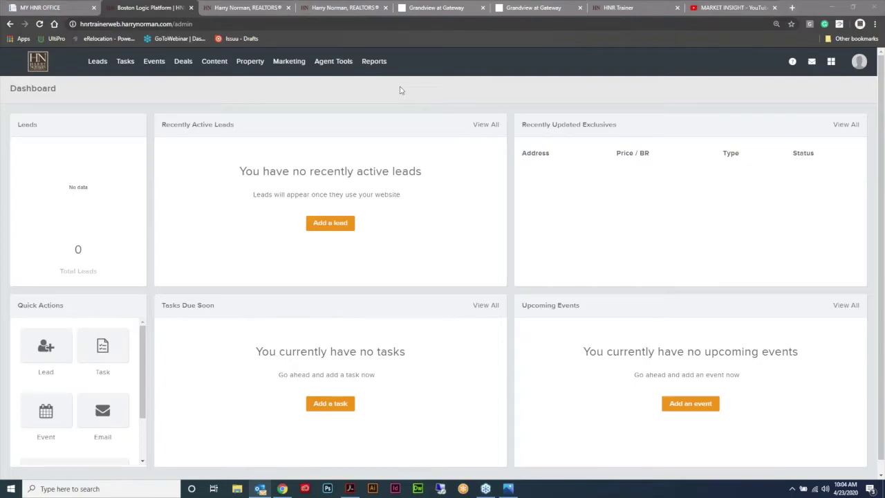
# Step: Reveal the Leads dropdown options in the admin dashboard's top navigation bar
pyautogui.moveTo(97, 63)
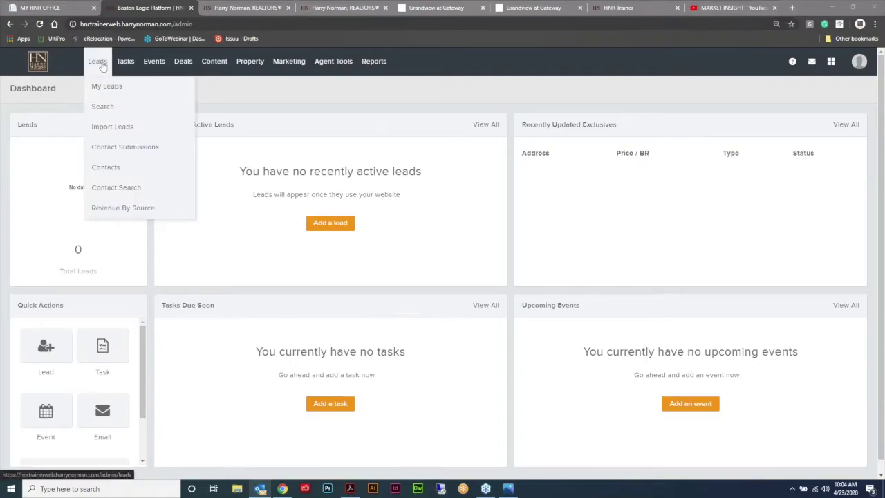
# Step: Open the first contact from Leads > Contacts and show its empty Market Insight Updates
pyautogui.click(105, 171)
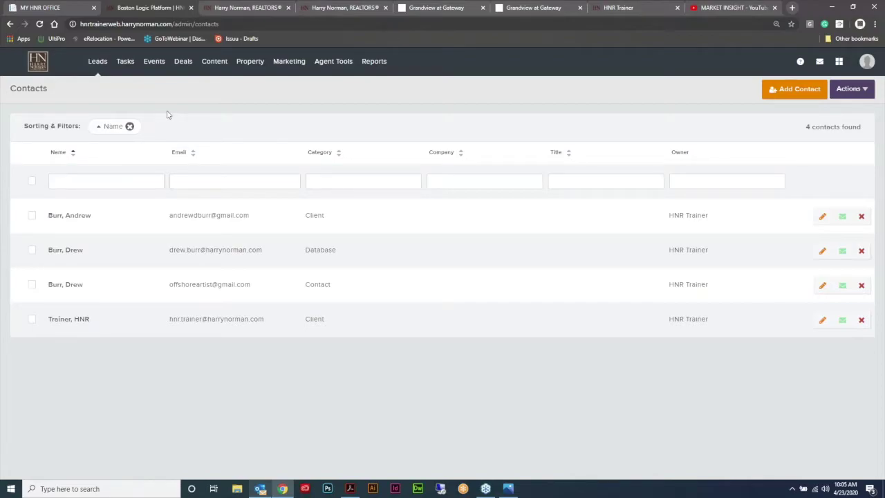
pyautogui.click(37, 64)
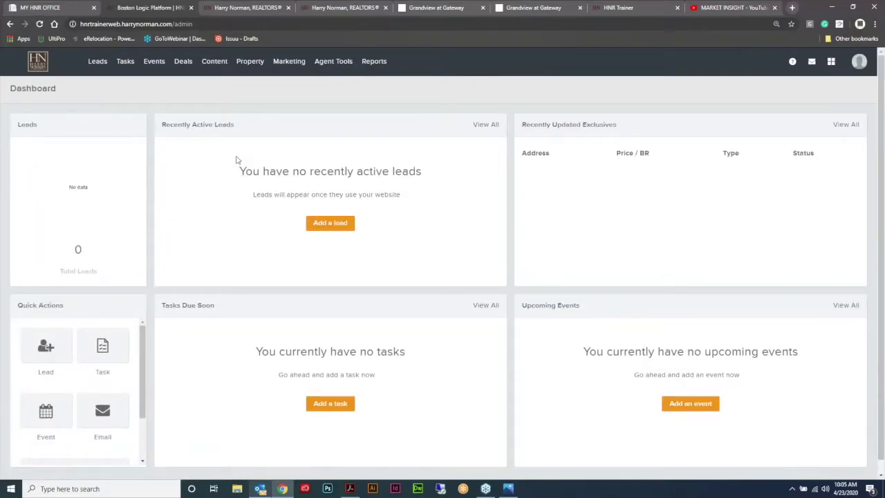
pyautogui.hotkey('alt', 'Left')
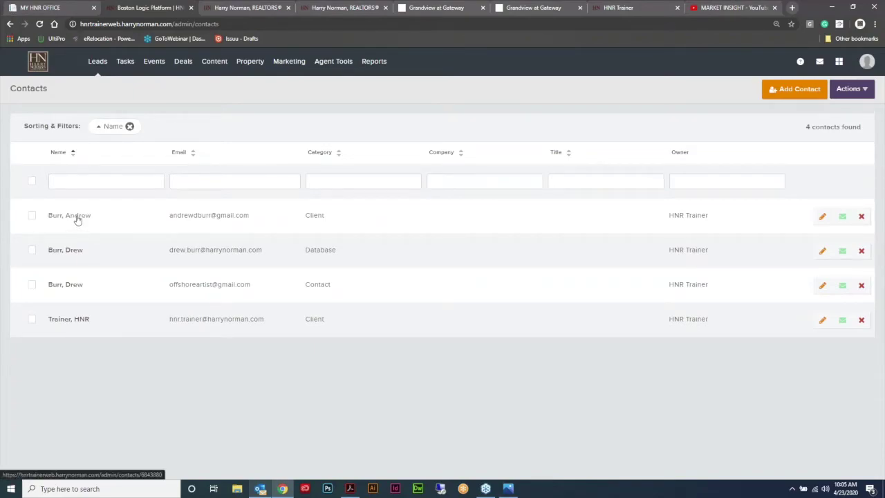
pyautogui.click(77, 220)
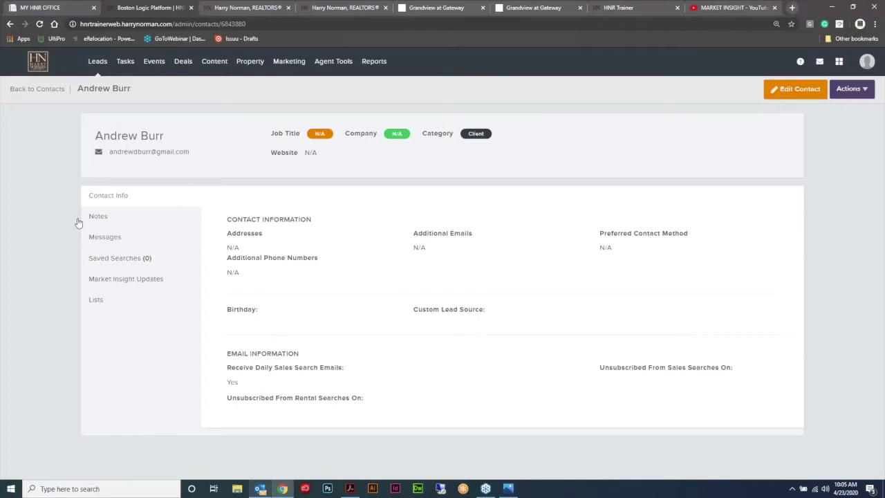
pyautogui.click(114, 284)
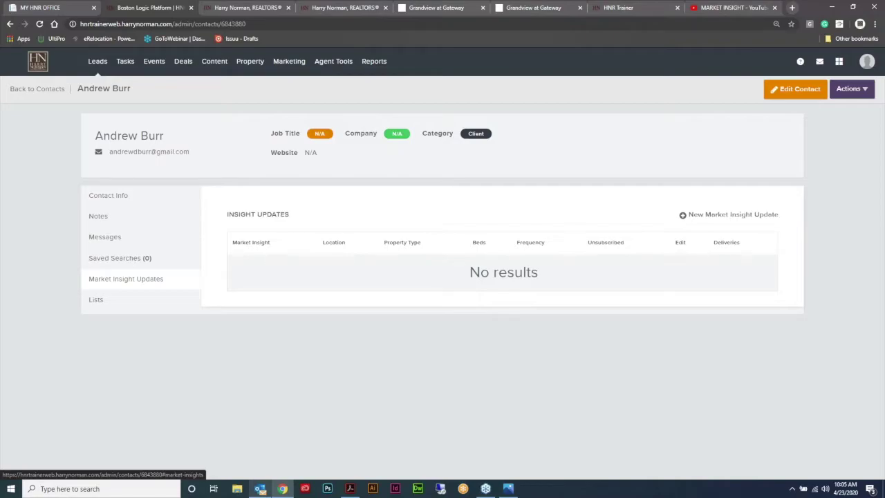
# Step: Start a new market insight update with location Alpharetta and 4 bedrooms
pyautogui.click(715, 218)
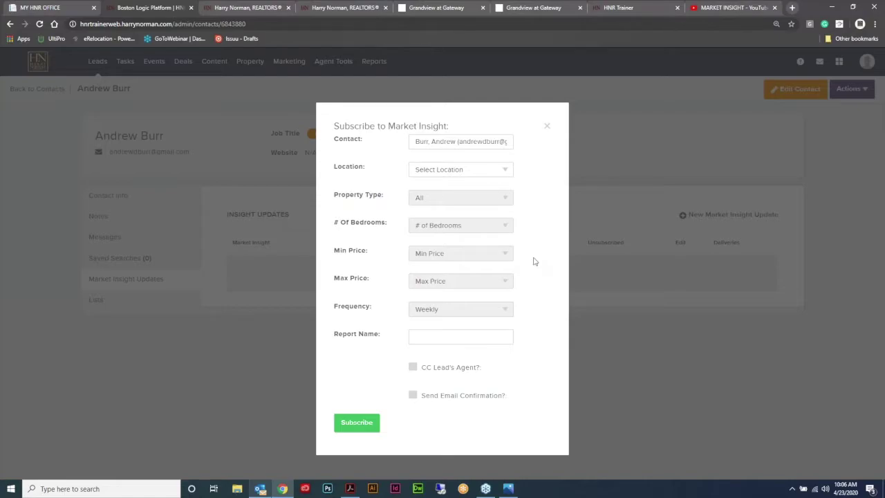
pyautogui.click(503, 170)
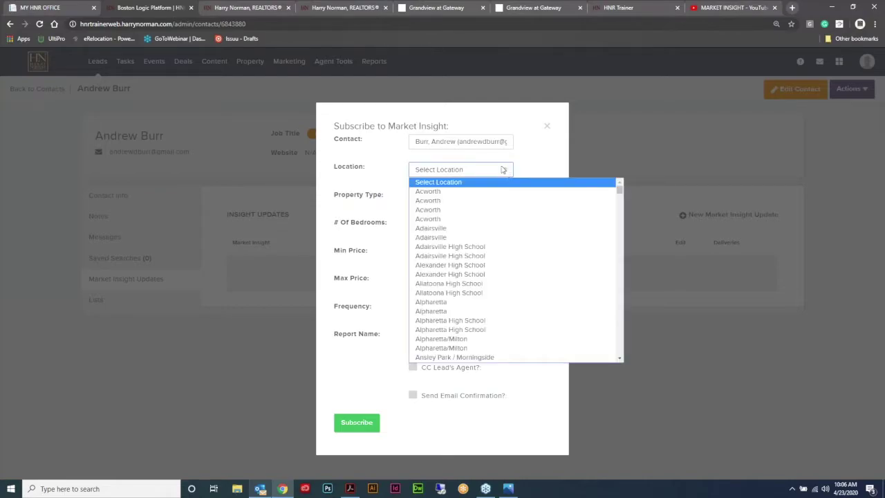
pyautogui.scroll(-4, 484, 231)
pyautogui.scroll(3, 484, 231)
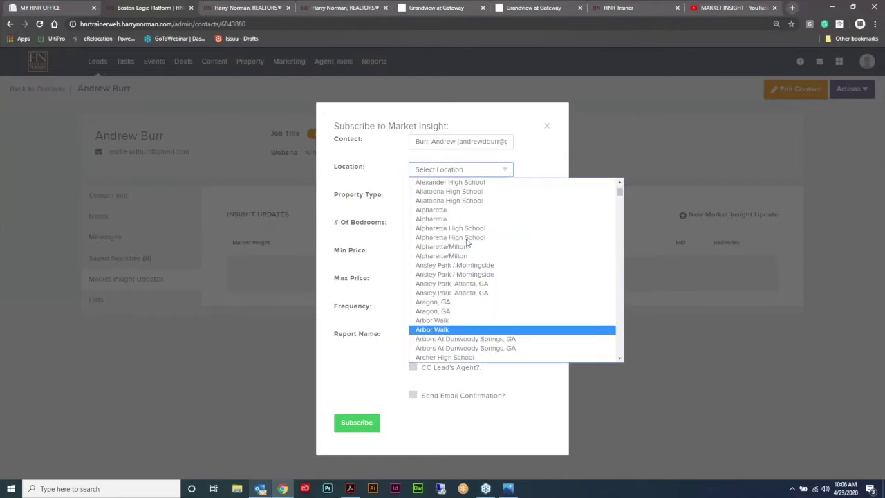
pyautogui.click(454, 209)
pyautogui.click(477, 226)
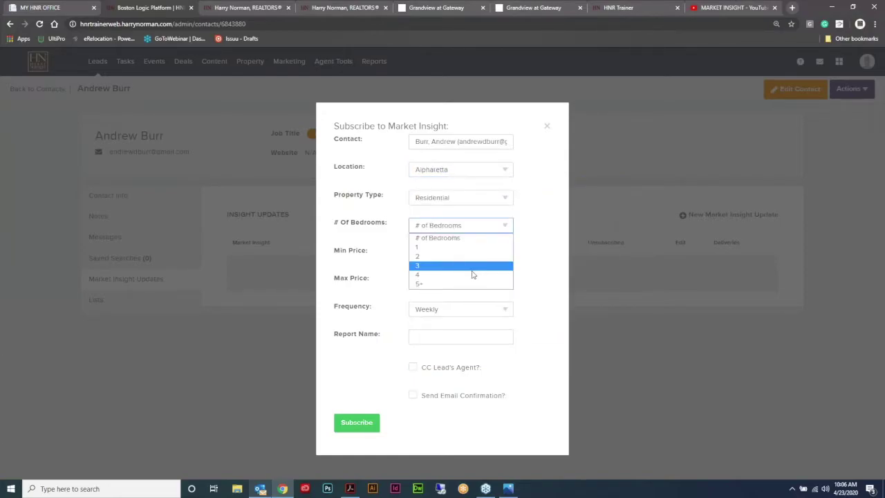
pyautogui.click(473, 274)
# Step: Set the price range to $100,000–$500,000 and the frequency to Monthly
pyautogui.click(464, 253)
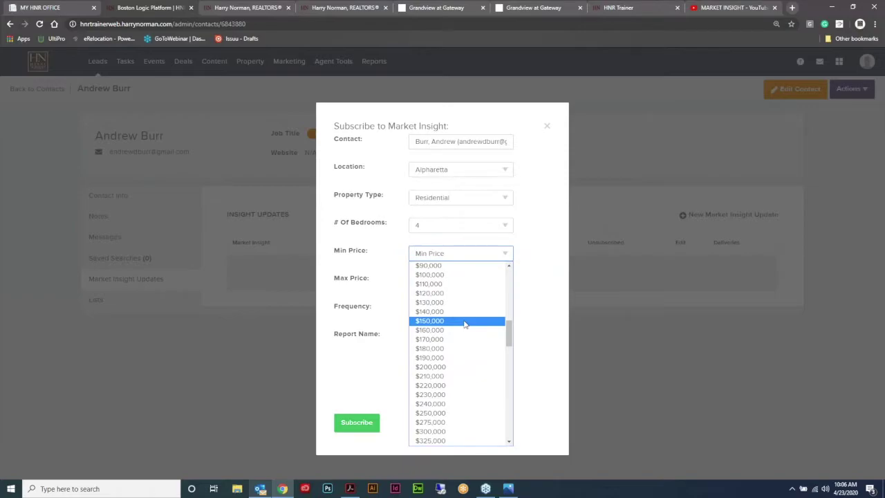
pyautogui.scroll(1, 465, 324)
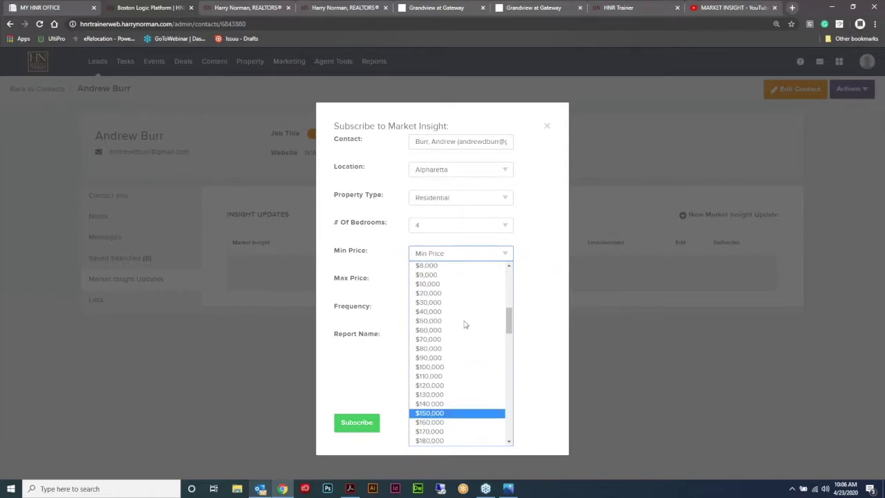
pyautogui.click(446, 368)
pyautogui.click(506, 285)
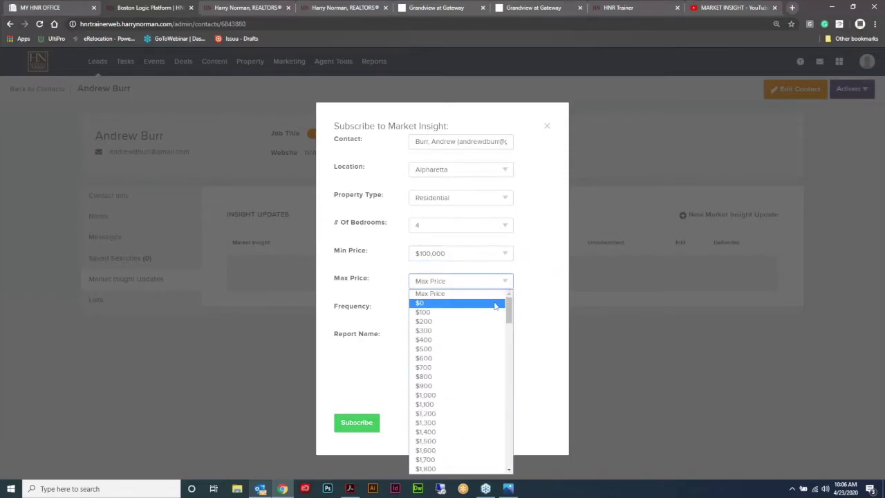
pyautogui.scroll(-5, 490, 321)
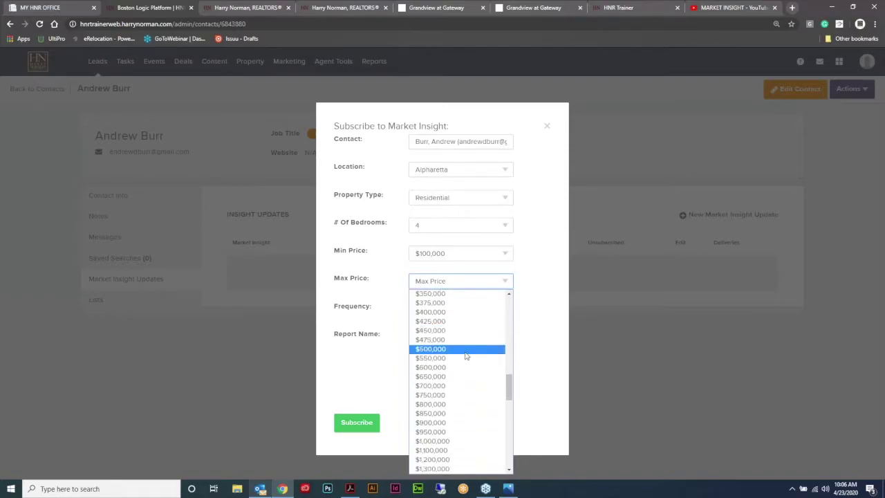
pyautogui.click(446, 357)
pyautogui.click(482, 309)
pyautogui.click(481, 332)
# Step: Enter the contact's name as the report name, tick CC Lead's Agent, and subscribe
pyautogui.click(455, 338)
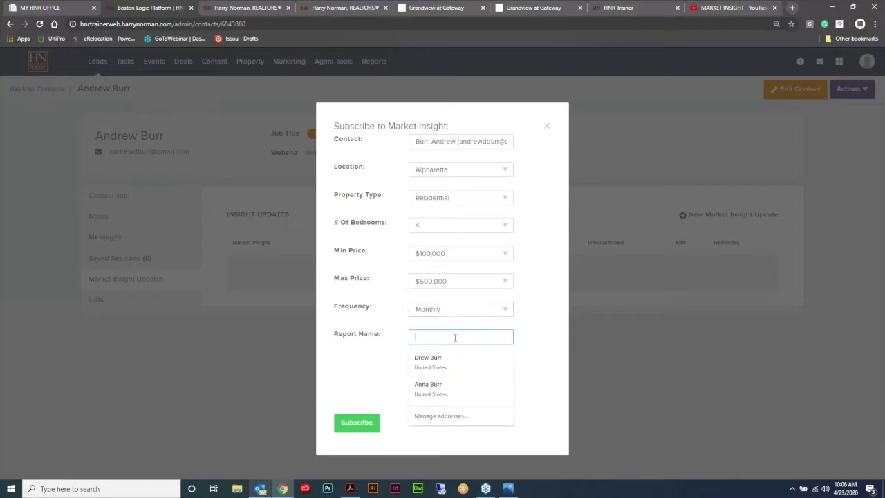
pyautogui.click(524, 327)
pyautogui.click(468, 334)
pyautogui.click(468, 335)
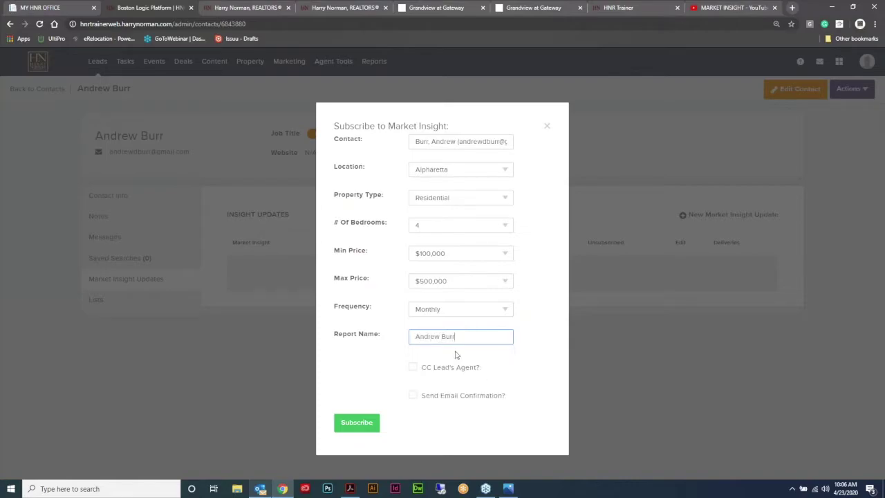
pyautogui.click(413, 367)
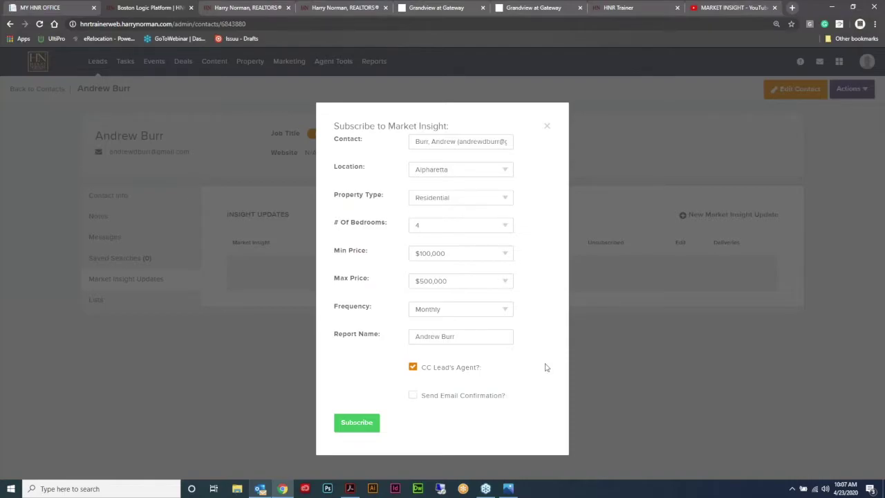
pyautogui.click(362, 424)
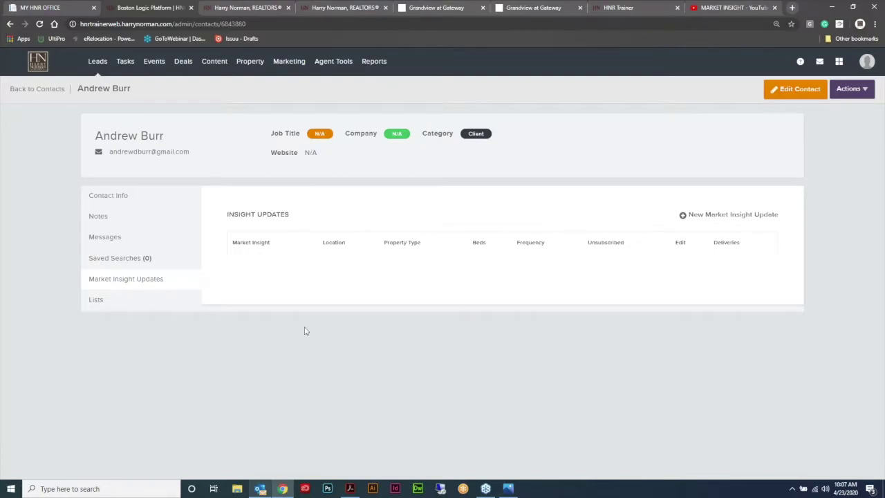
# Step: Reload the contact's Market Insight Updates to confirm the subscription, then bring up Market_Insight.jpg
pyautogui.click(40, 25)
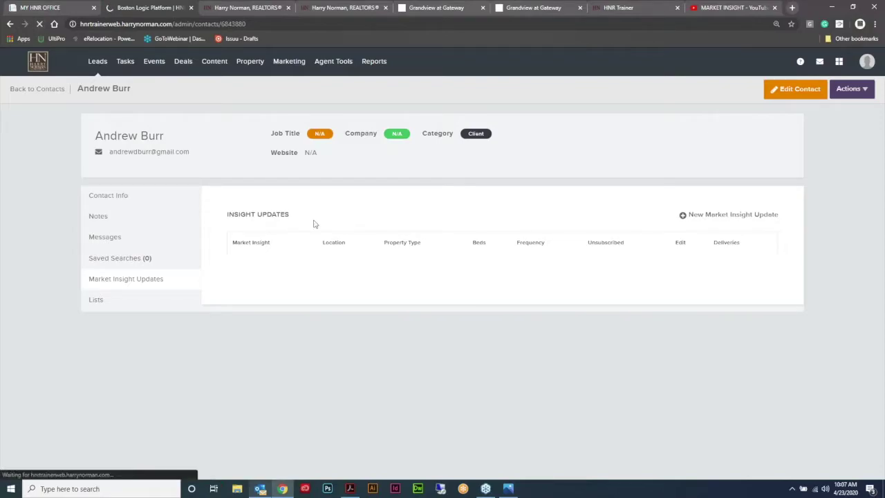
pyautogui.click(159, 281)
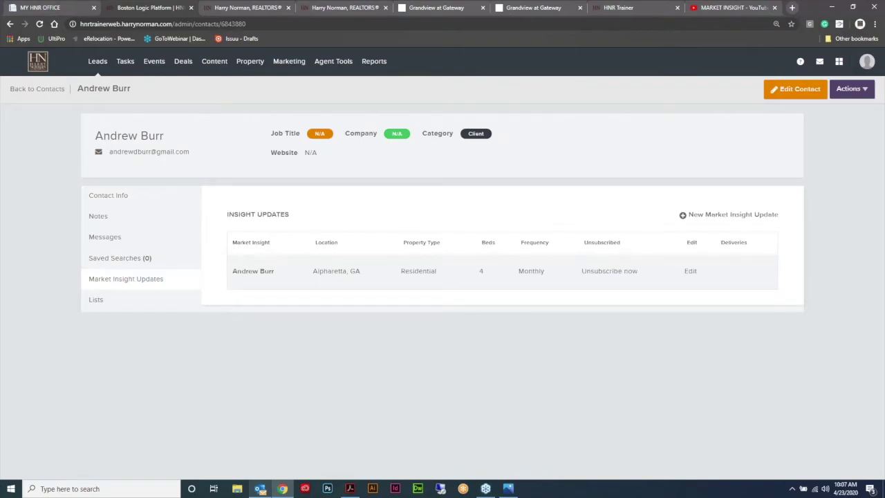
pyautogui.hotkey('alt', 'Tab')
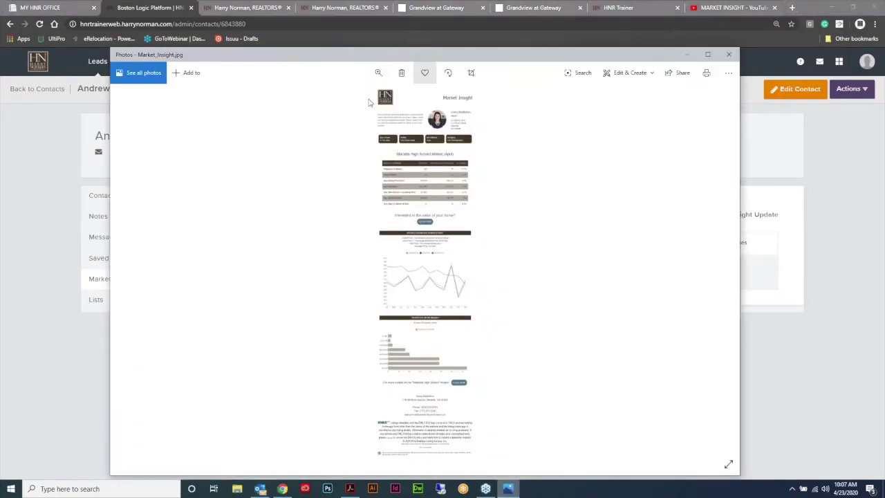
# Step: Scroll through the Market_Insight.jpg sample report in Photos, then close it
pyautogui.scroll(5, 369, 102)
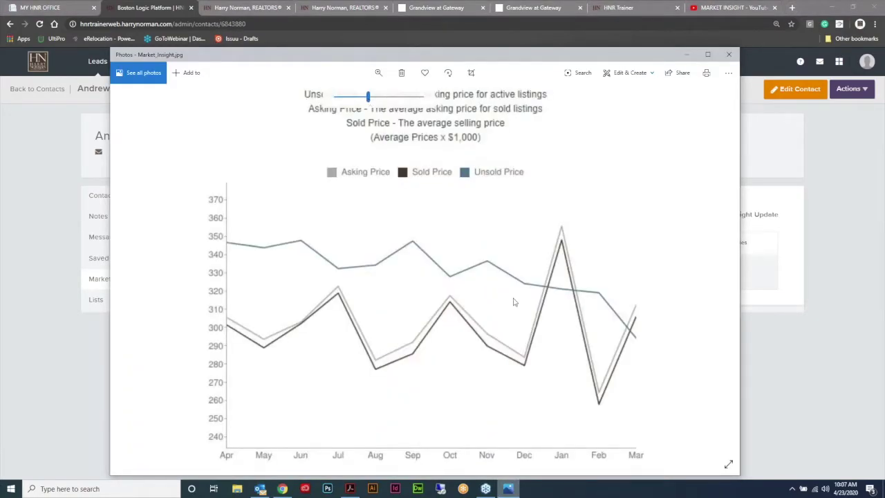
pyautogui.scroll(10, 559, 212)
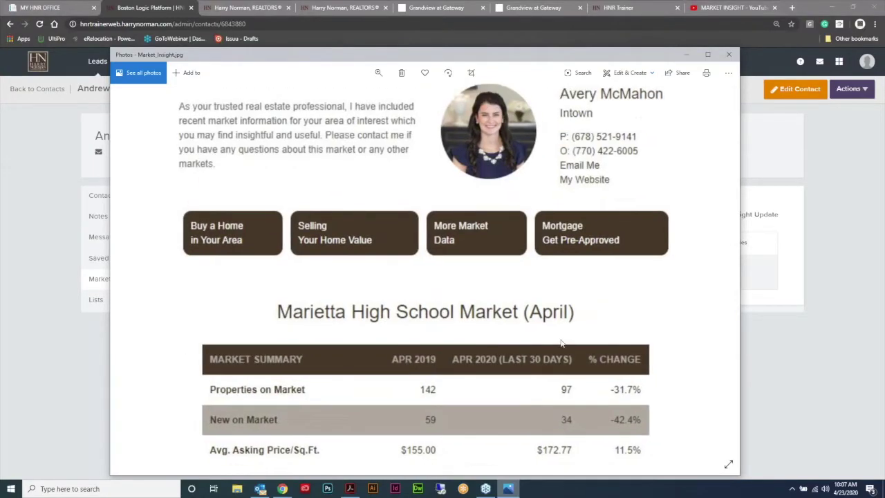
pyautogui.scroll(2, 561, 365)
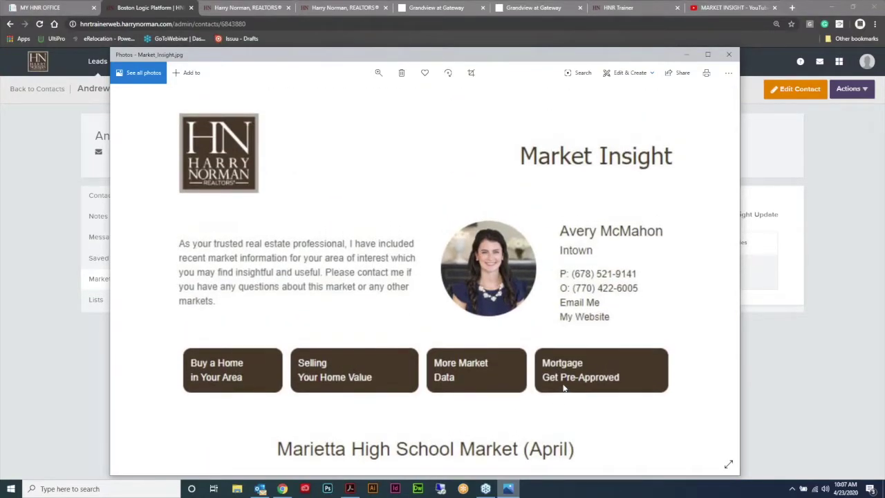
pyautogui.hotkey('alt', 'F4')
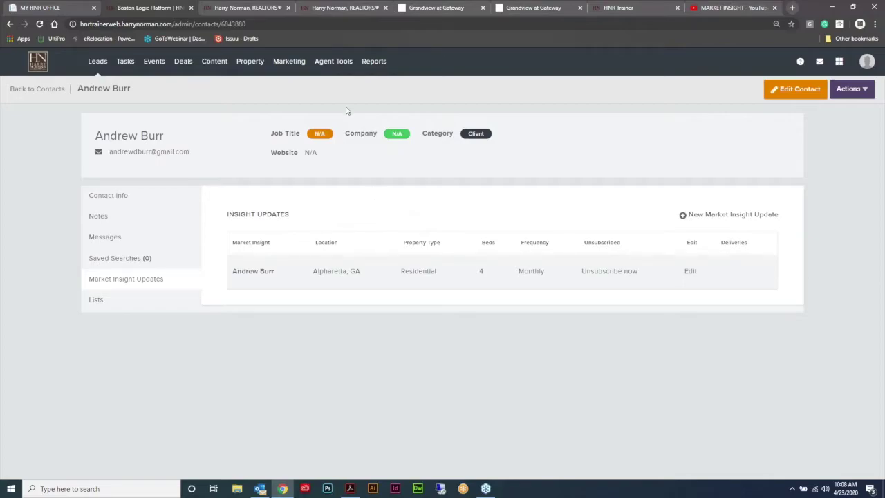
# Step: Go to Reports > Market Insights and start a New Market Insight
pyautogui.moveTo(244, 62)
pyautogui.moveTo(375, 61)
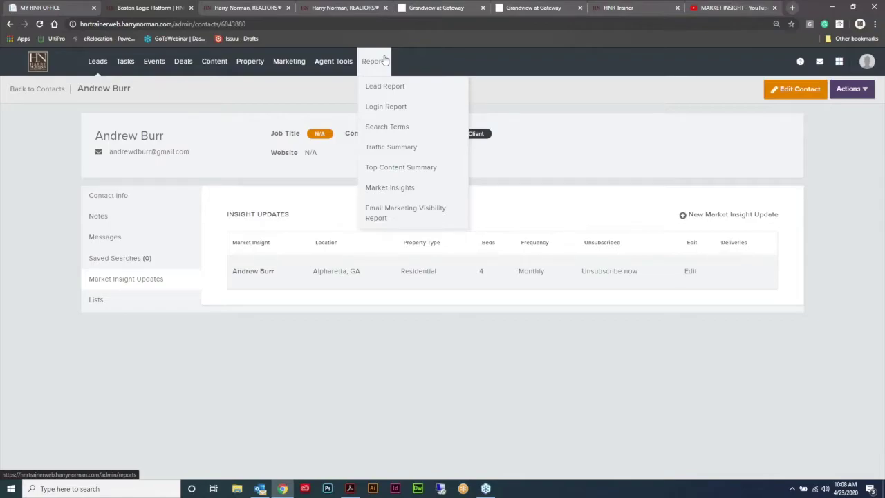
pyautogui.click(385, 188)
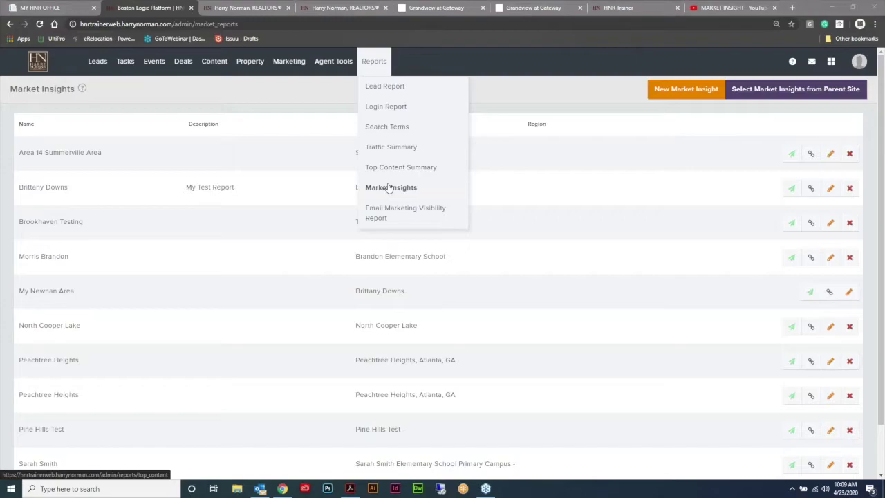
pyautogui.click(674, 97)
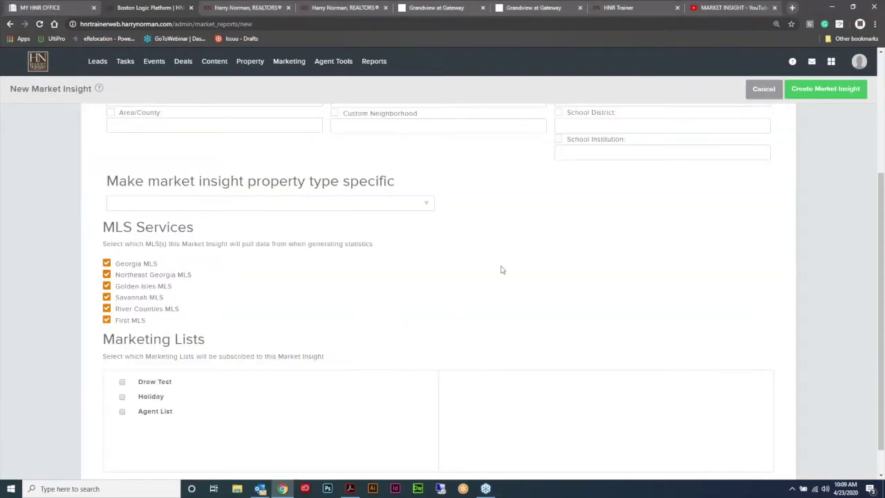
# Step: Fill the Name field with Lee's Crossing using the autofill suggestion from typing 'Lee'
pyautogui.scroll(3, 588, 356)
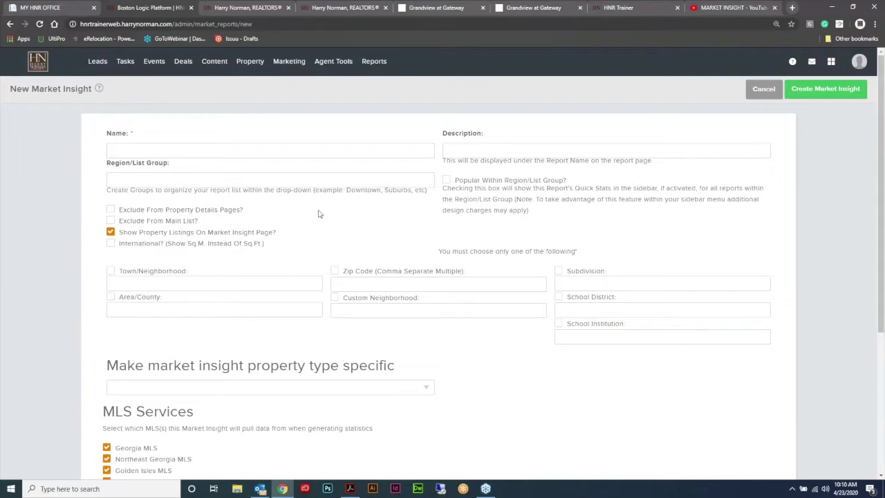
pyautogui.click(171, 148)
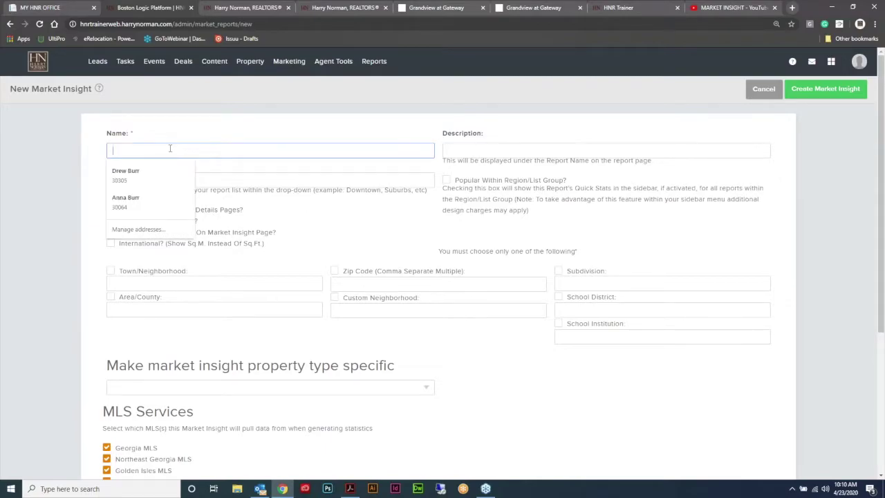
pyautogui.write("Lee's Crossing")
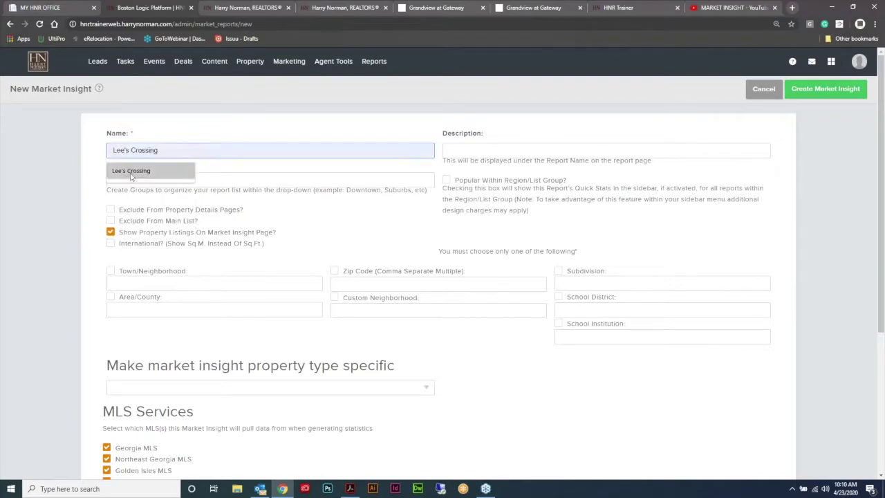
pyautogui.click(130, 170)
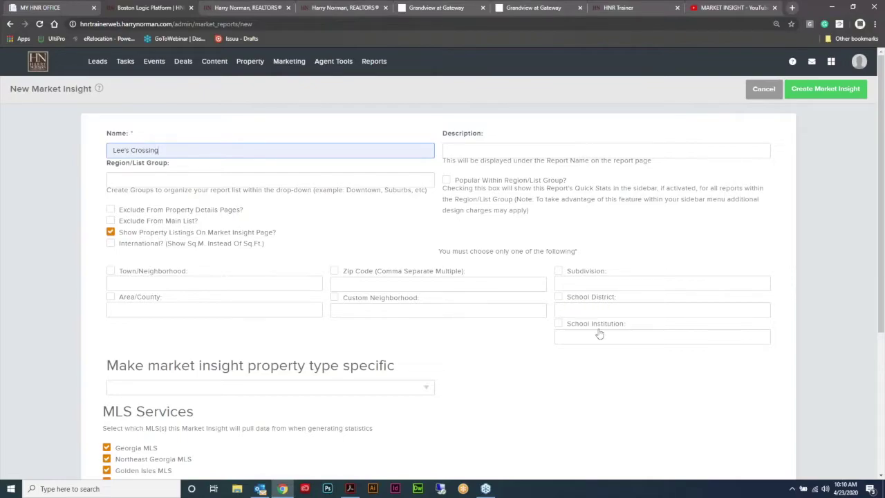
# Step: Restrict the insight to the Lee's Crossing, Cobb County, GA subdivision
pyautogui.click(560, 272)
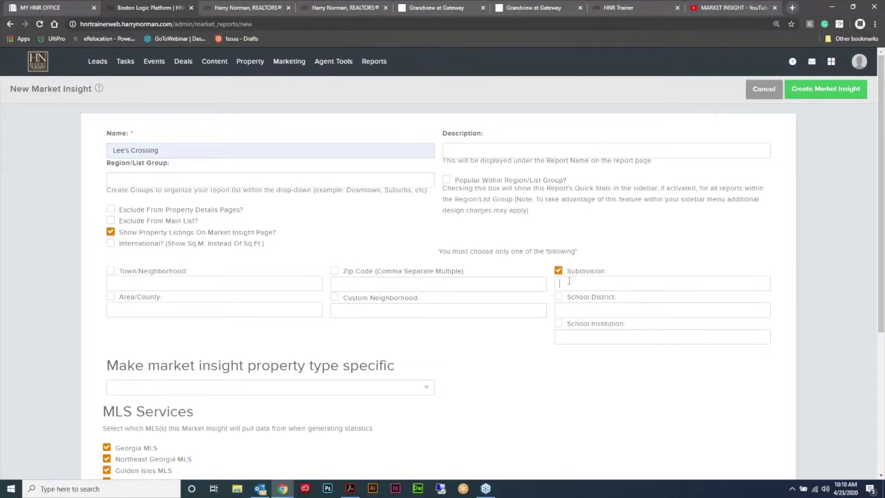
pyautogui.click(573, 280)
pyautogui.write('Lee')
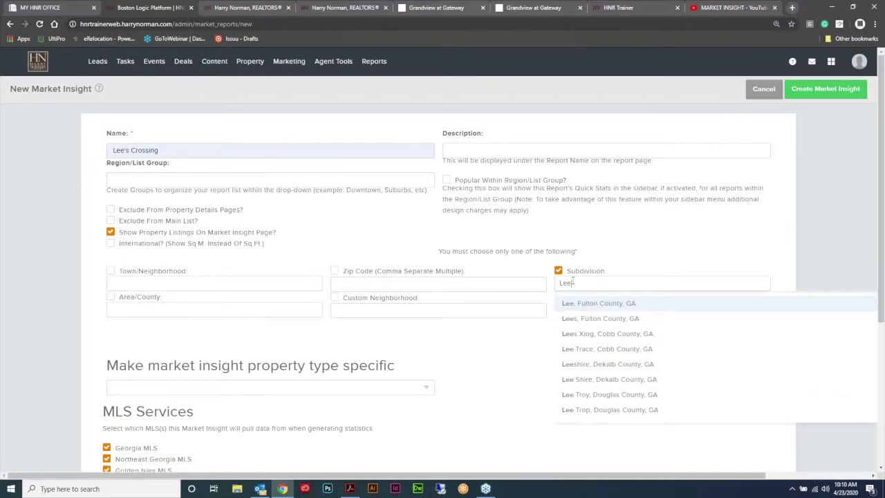
pyautogui.write("'s")
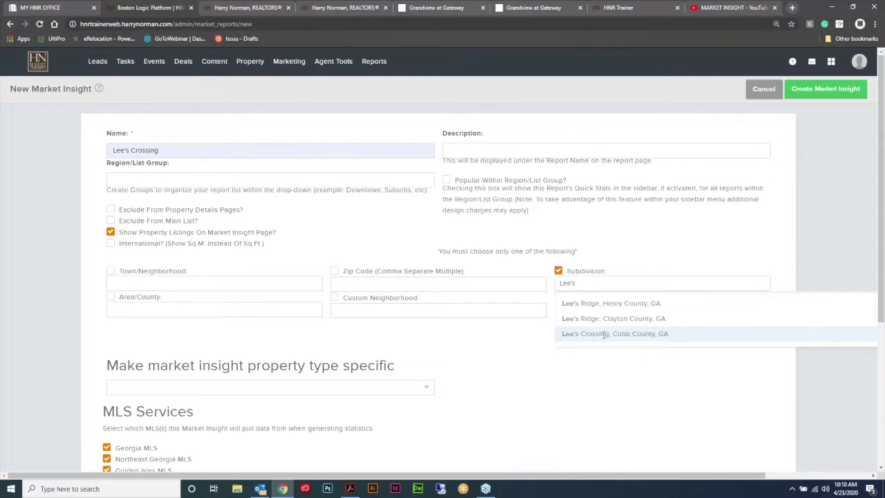
pyautogui.click(605, 335)
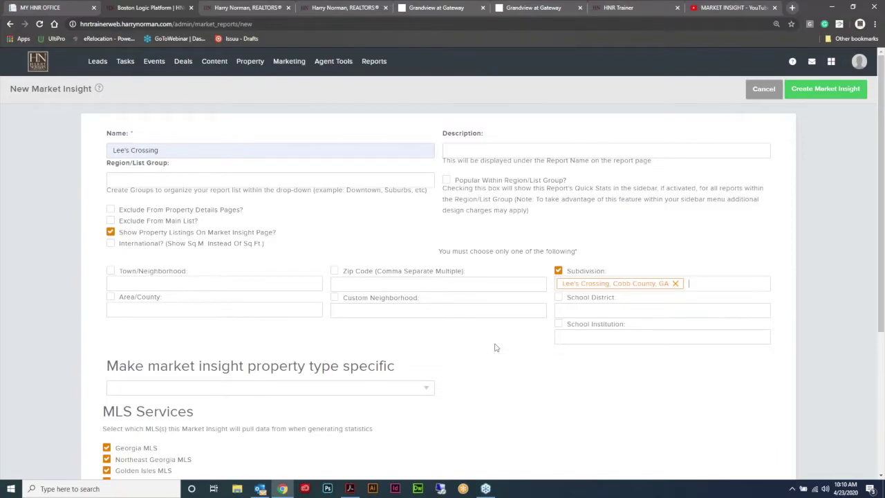
# Step: Review the form, create the market insight, and look over its statistics page
pyautogui.scroll(-1, 486, 332)
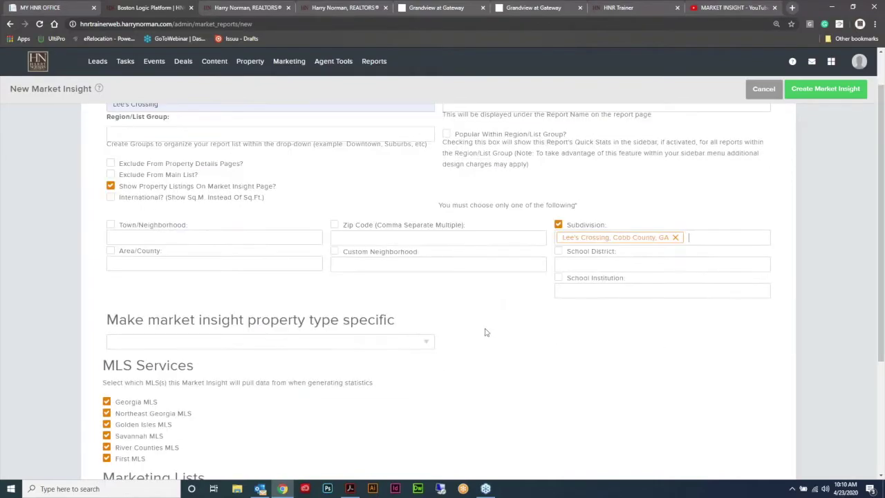
pyautogui.scroll(-2, 490, 328)
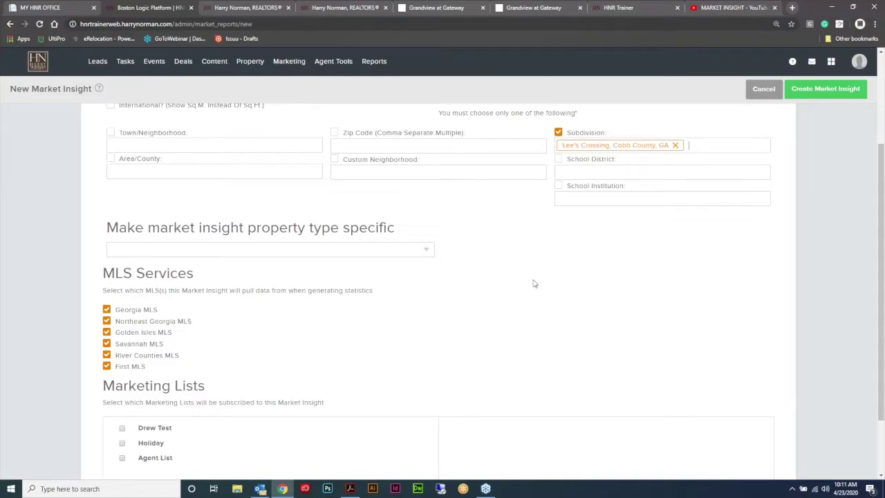
pyautogui.scroll(-2, 543, 262)
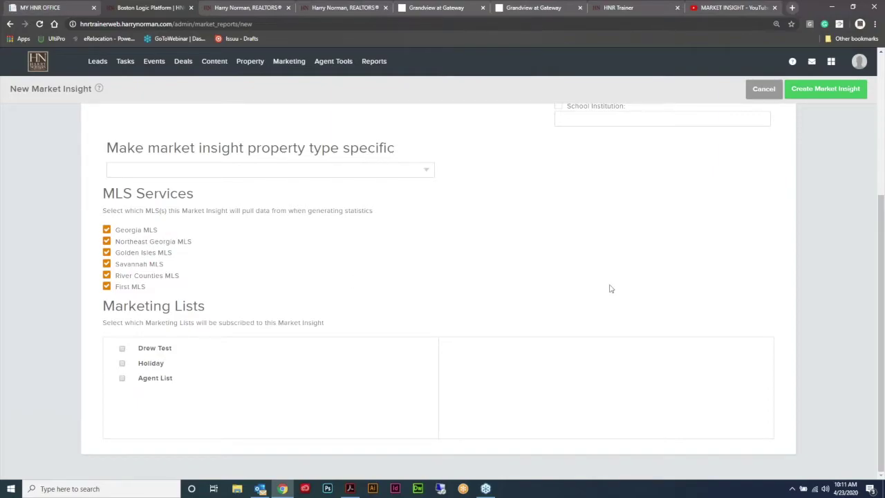
pyautogui.scroll(3, 603, 312)
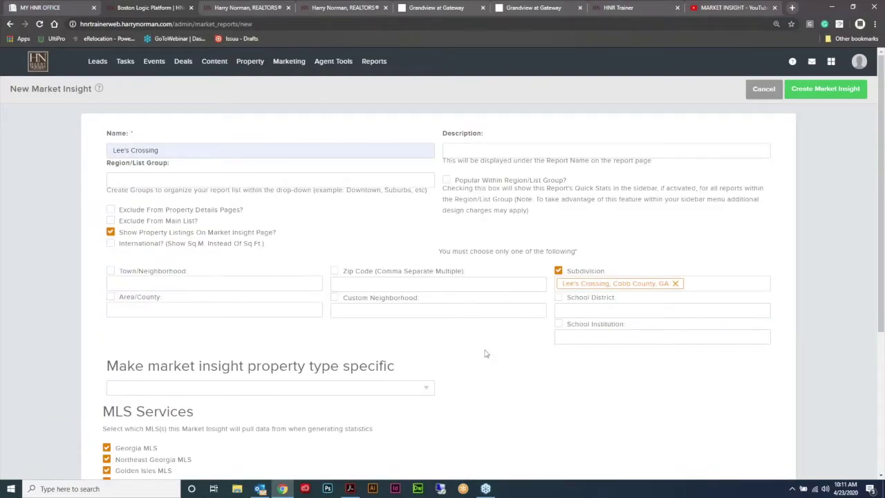
pyautogui.click(819, 90)
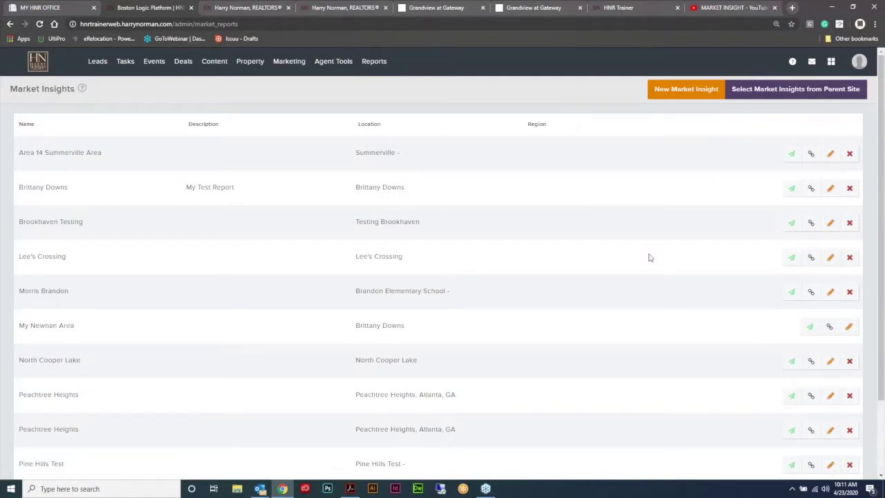
pyautogui.scroll(-2, 668, 233)
pyautogui.scroll(2, 668, 233)
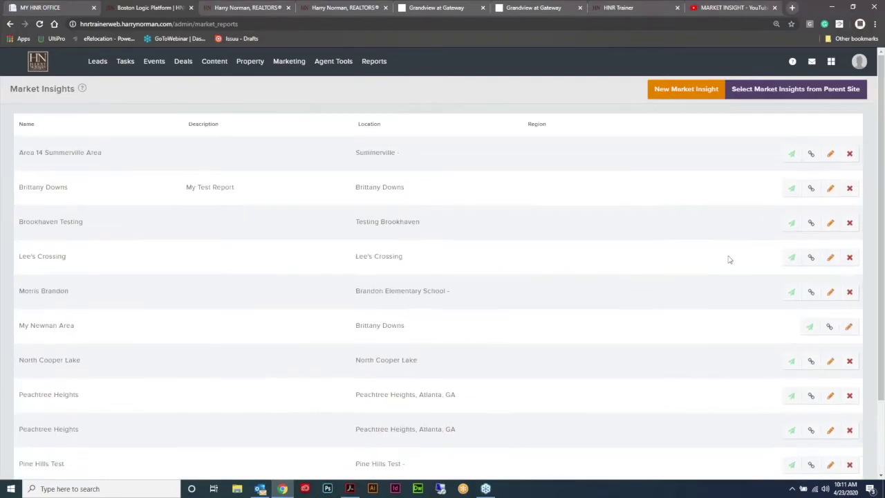
# Step: Open the Lee's Crossing public insight page and scroll through its statistics and map
pyautogui.click(812, 257)
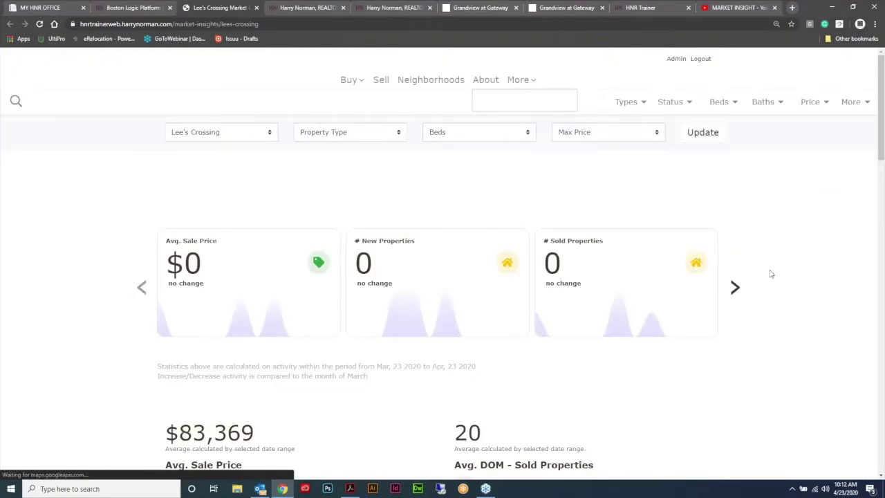
pyautogui.scroll(-4, 771, 274)
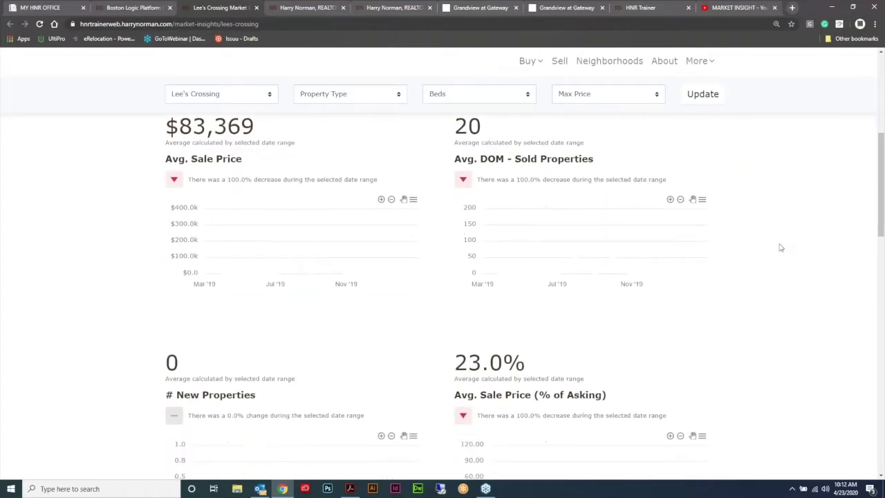
pyautogui.scroll(-7, 779, 259)
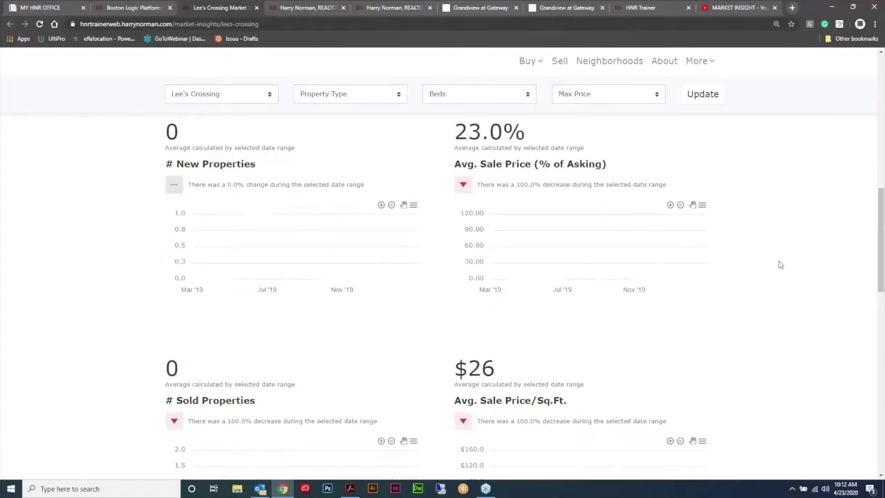
pyautogui.scroll(-1, 775, 265)
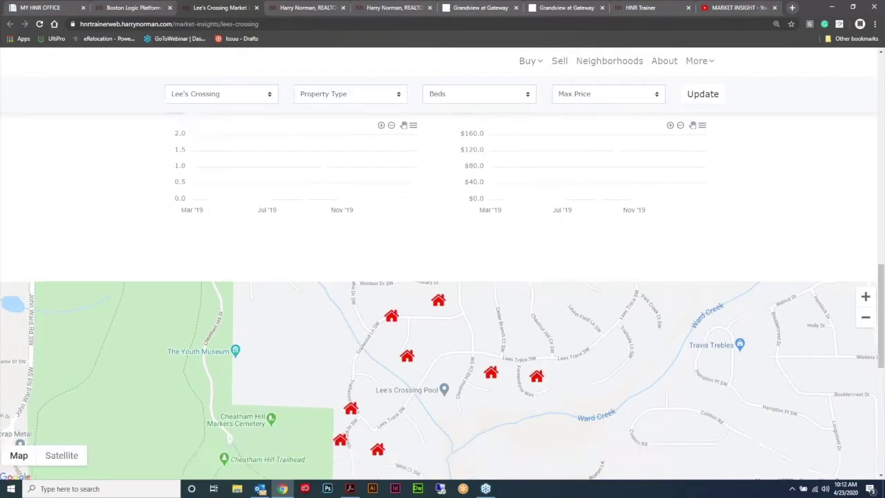
pyautogui.scroll(2, 482, 294)
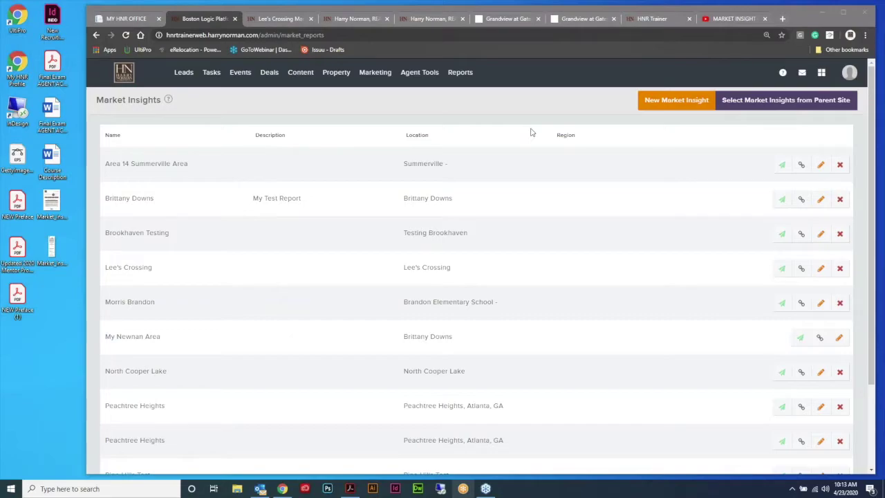
# Step: Open the first contact's record from Leads > Contacts
pyautogui.moveTo(183, 73)
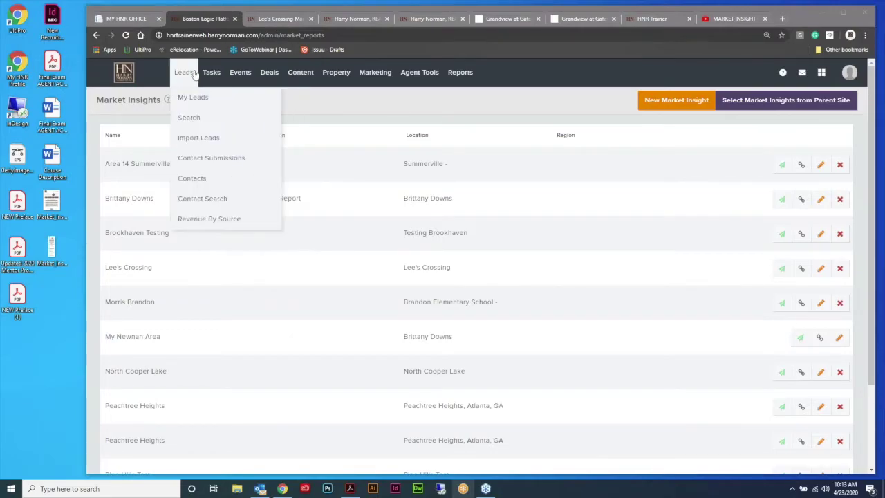
pyautogui.click(184, 179)
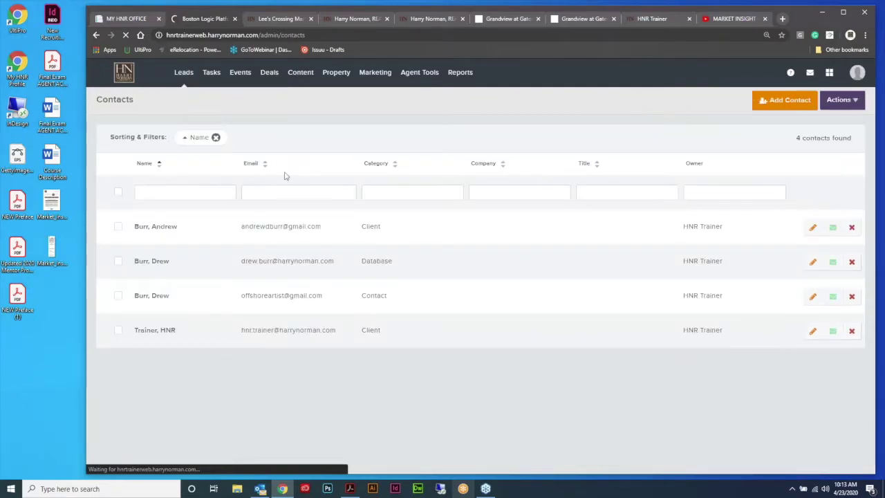
pyautogui.click(171, 228)
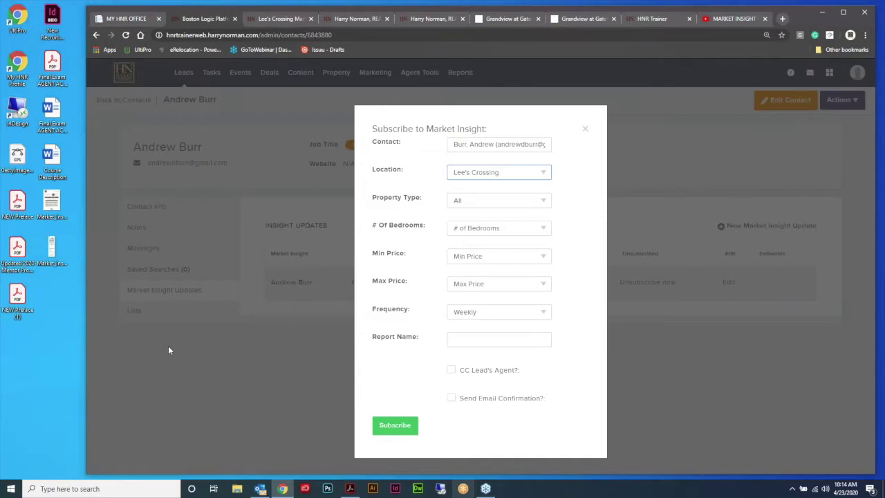
pyautogui.click(656, 21)
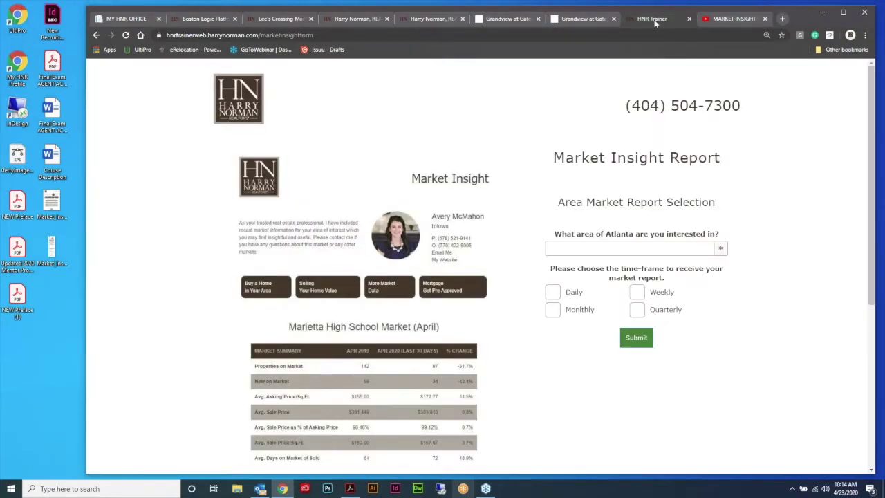
pyautogui.click(727, 19)
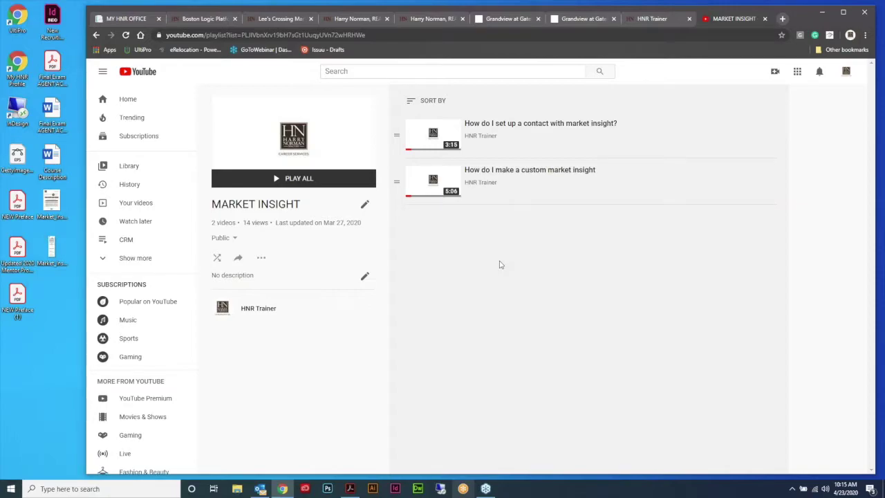
pyautogui.click(671, 21)
pyautogui.click(734, 20)
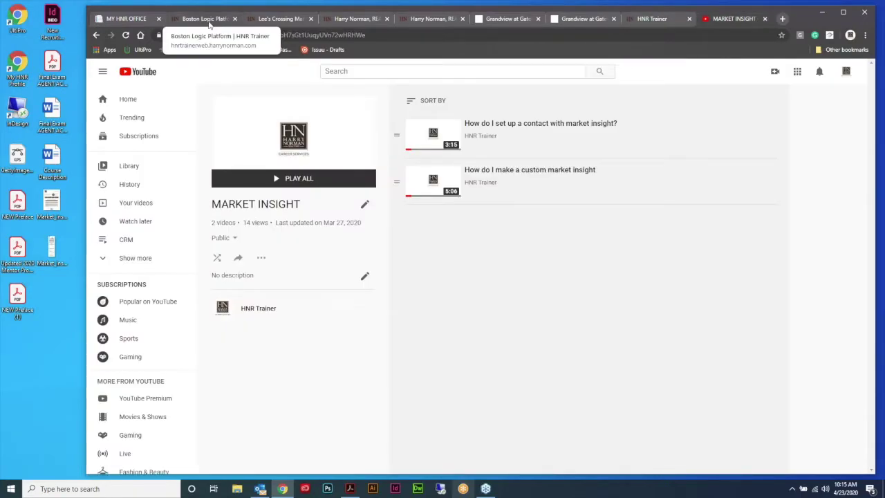
pyautogui.click(208, 20)
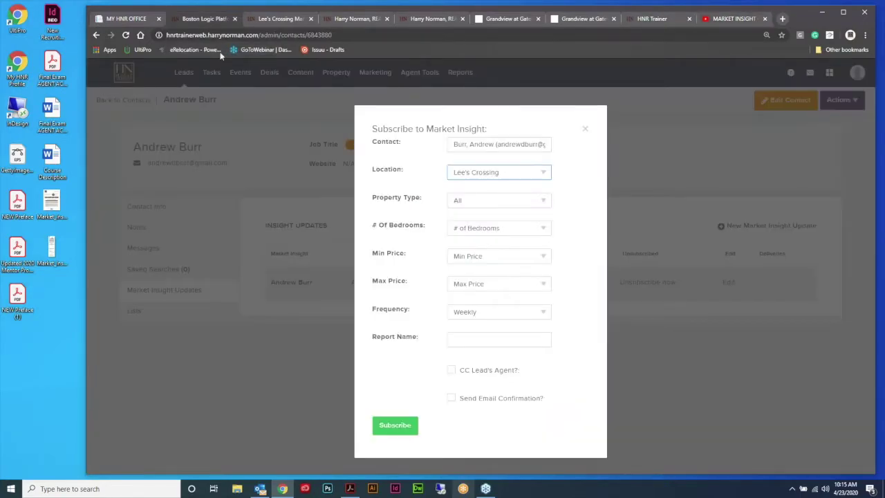
# Step: Dismiss the Subscribe dialog, leave the contact's page, and return to the Dashboard
pyautogui.click(586, 131)
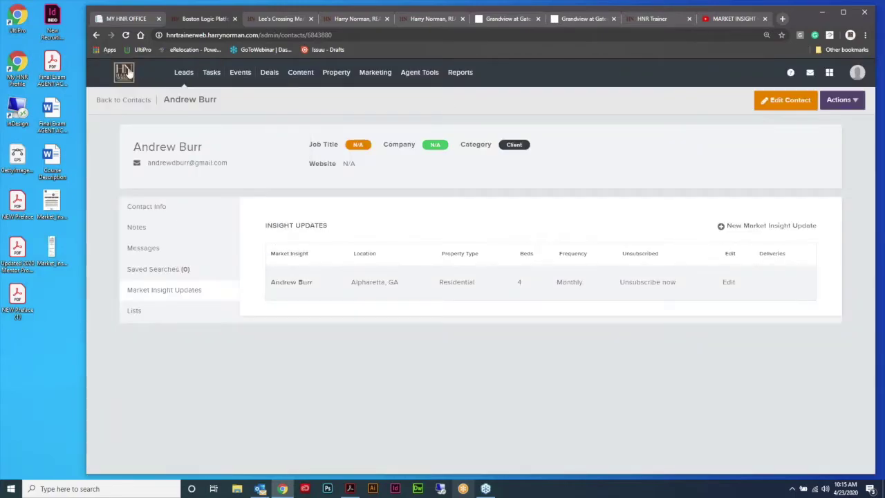
pyautogui.click(126, 74)
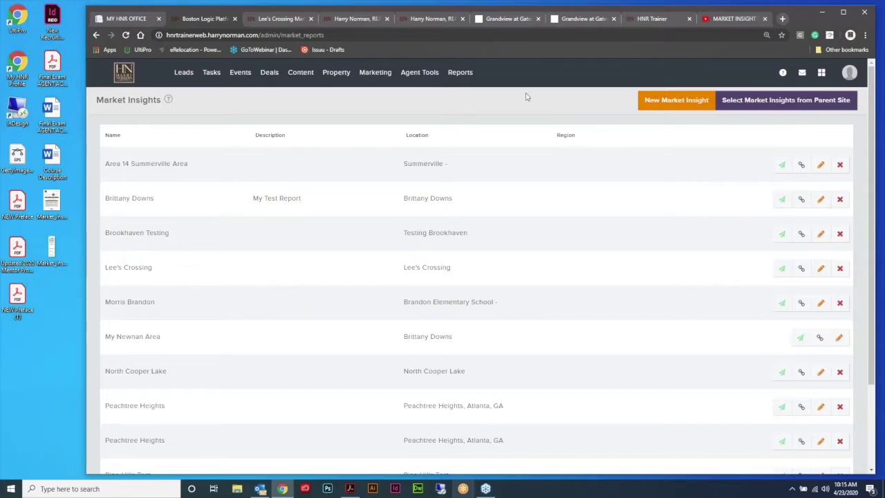
pyautogui.click(121, 76)
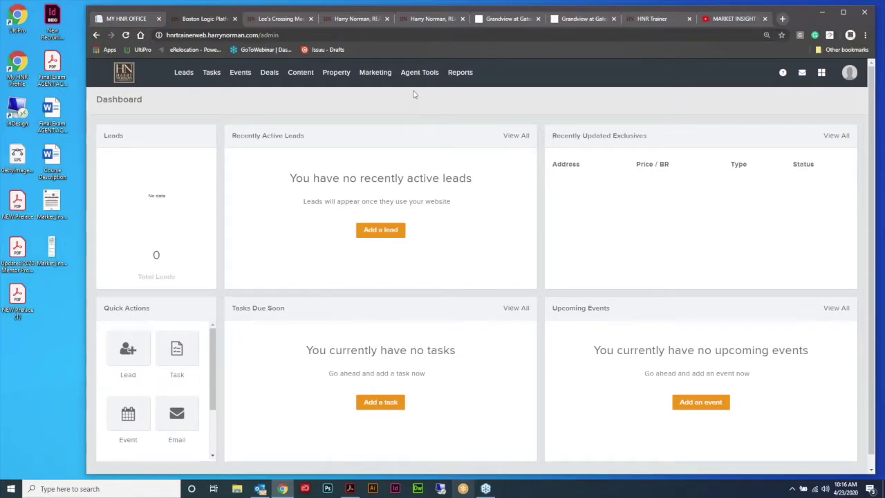
# Step: Open the website Pages list and view the Press Opportunity form page
pyautogui.moveTo(301, 72)
pyautogui.click(301, 96)
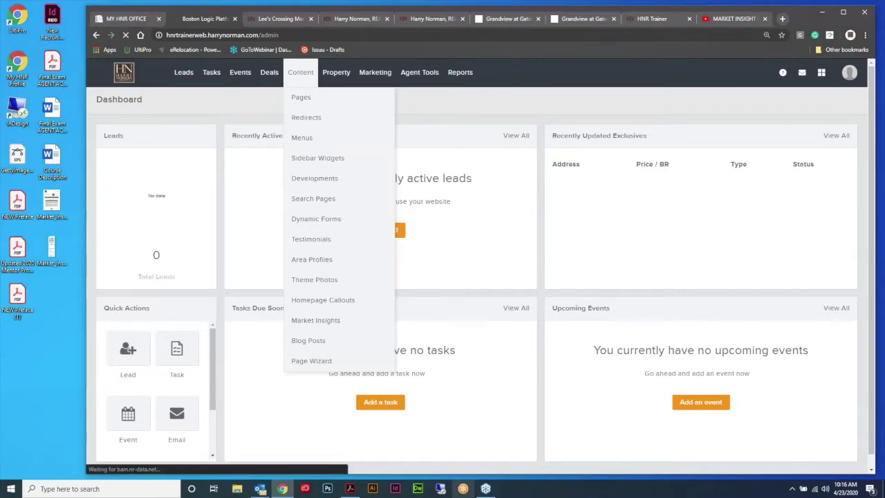
pyautogui.click(353, 18)
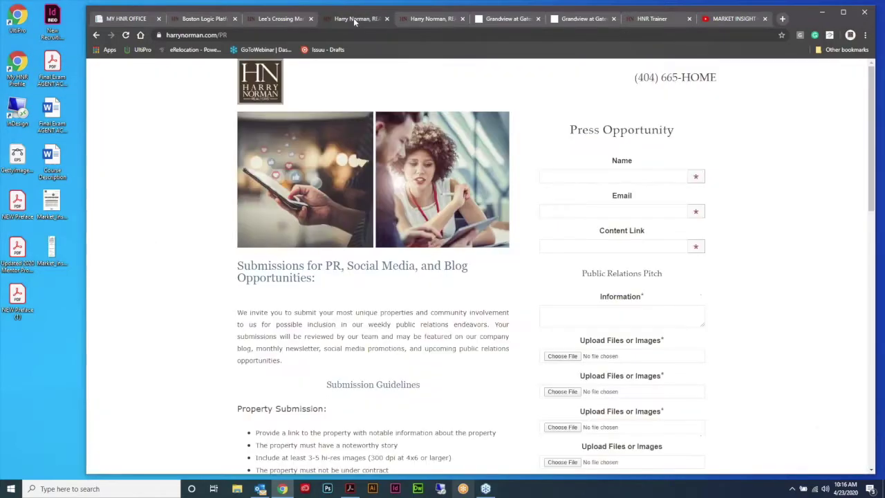
# Step: Compare the admin Pages list with the Press Opportunity form, then move to the Falcons contest page
pyautogui.click(310, 19)
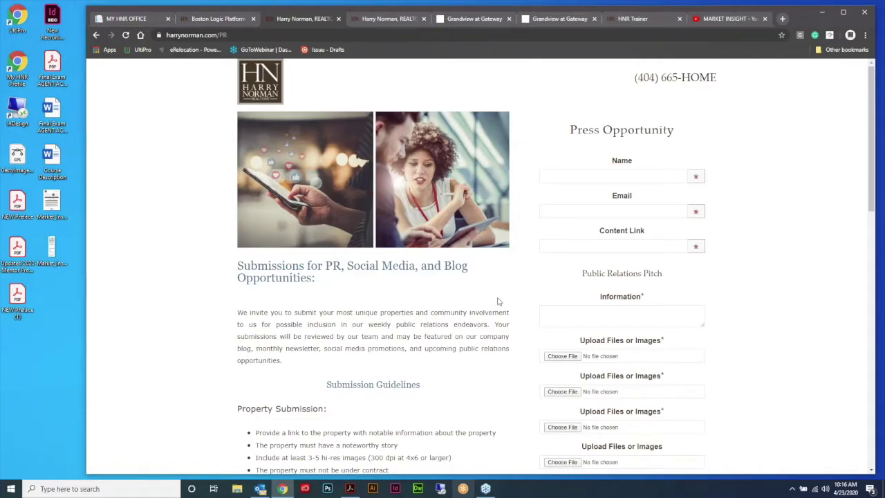
pyautogui.click(234, 18)
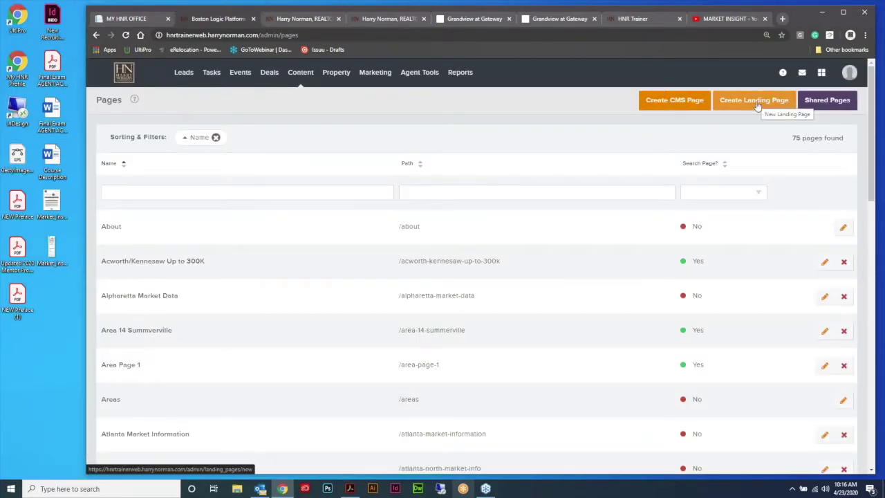
pyautogui.click(325, 21)
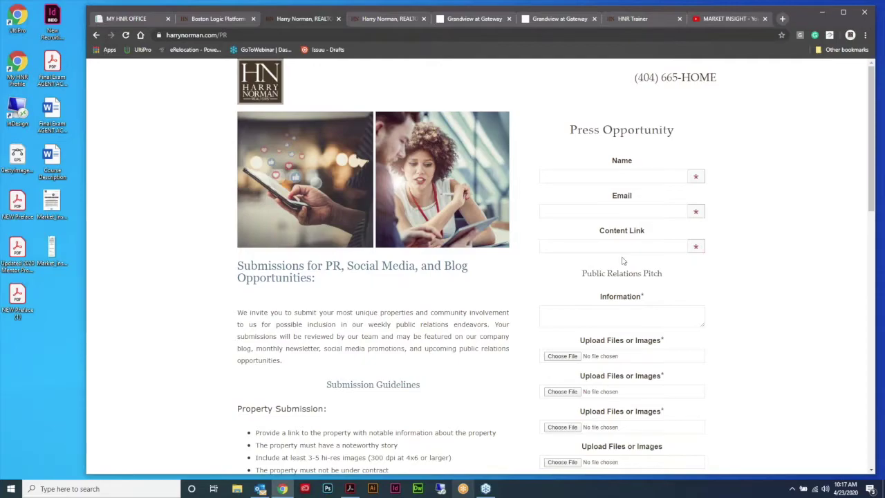
pyautogui.scroll(-2, 754, 242)
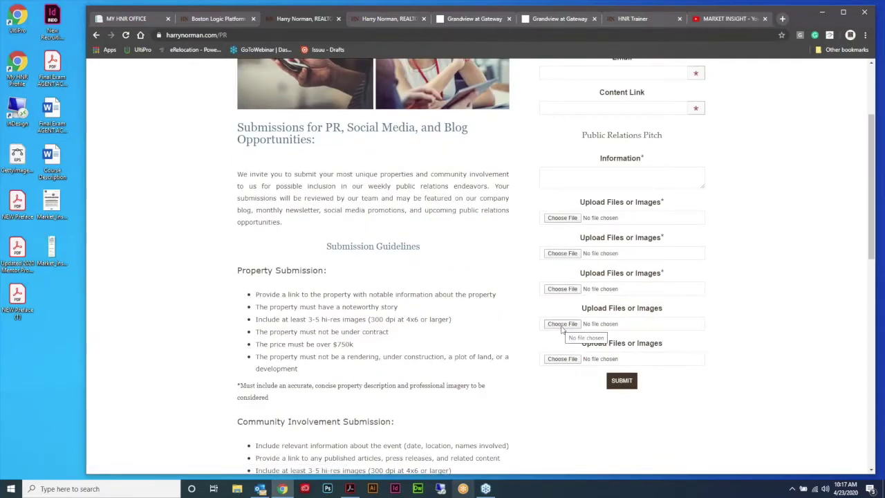
pyautogui.hotkey('ctrl', 'Tab')
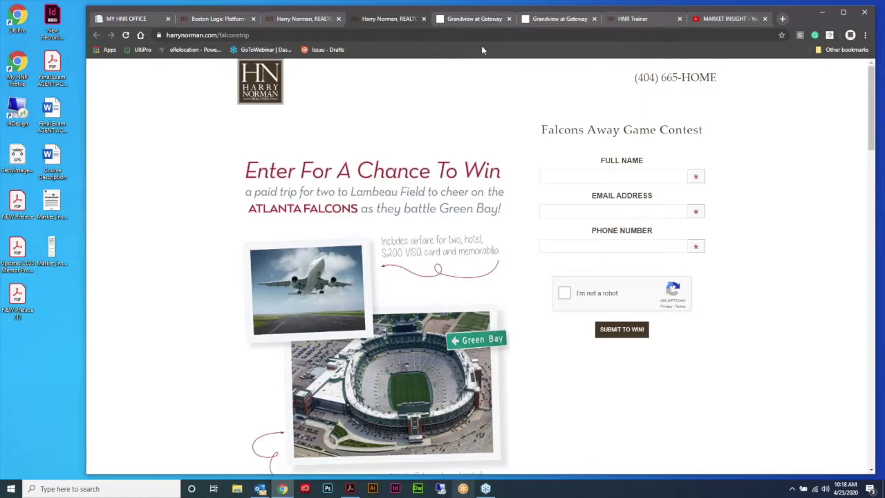
# Step: Open the Elevation A inquiry form from the Grandview home page, then show the Market Insight Report page
pyautogui.click(476, 19)
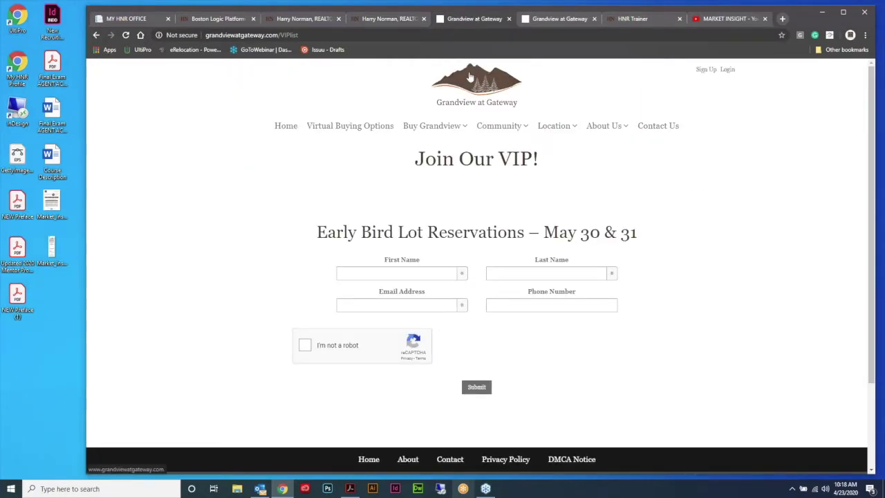
pyautogui.click(287, 129)
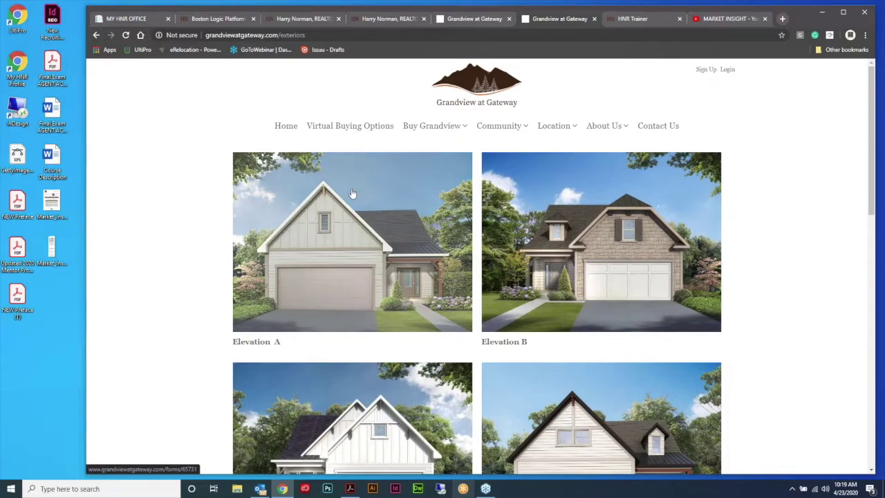
pyautogui.click(352, 193)
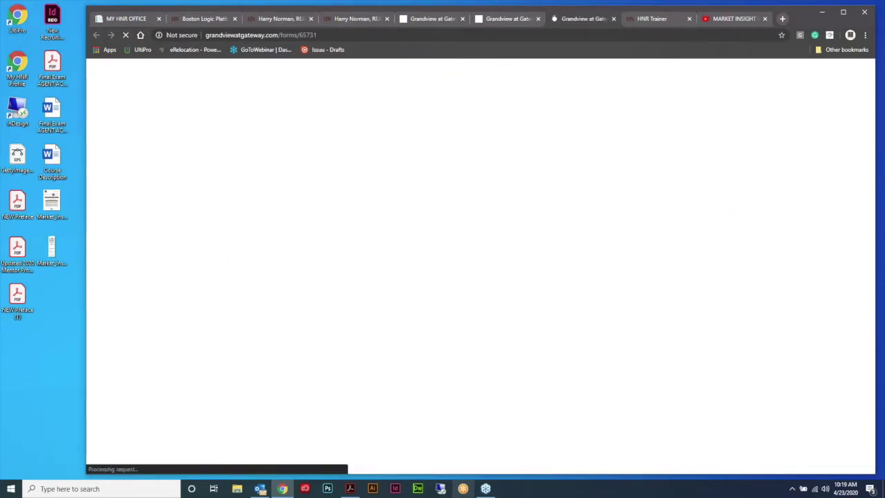
pyautogui.scroll(-1, 751, 266)
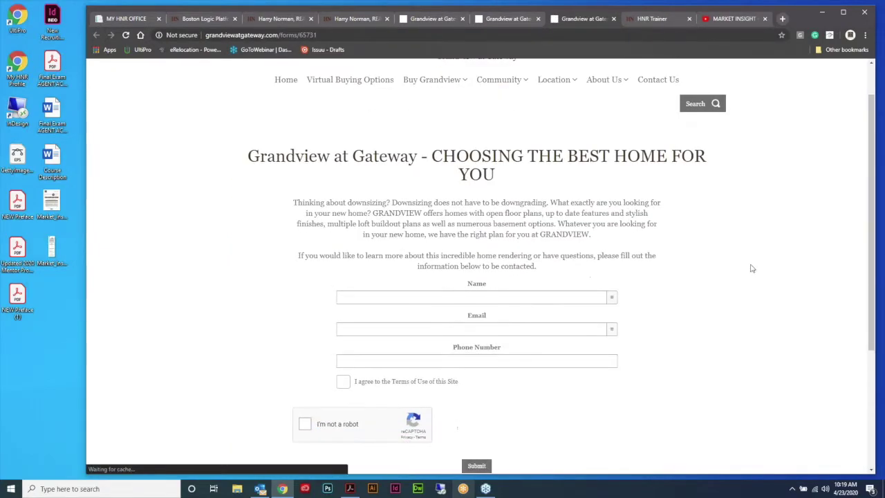
pyautogui.scroll(-1, 748, 269)
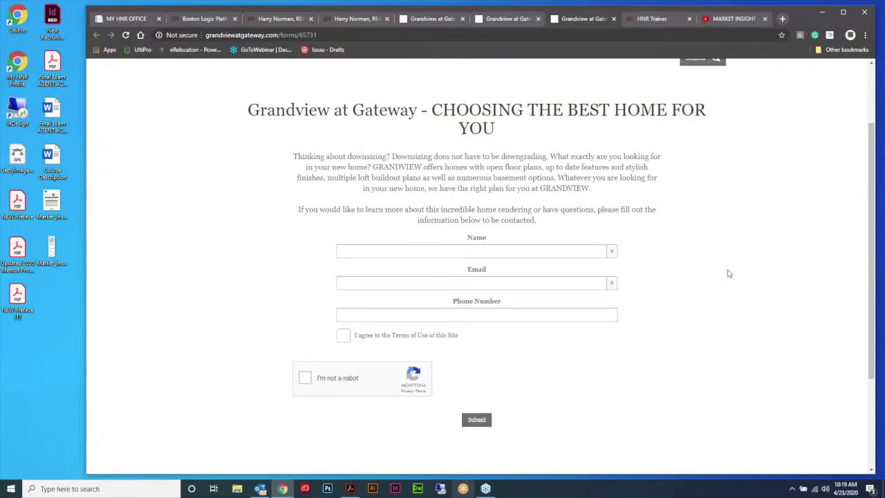
pyautogui.scroll(1, 728, 274)
pyautogui.click(653, 18)
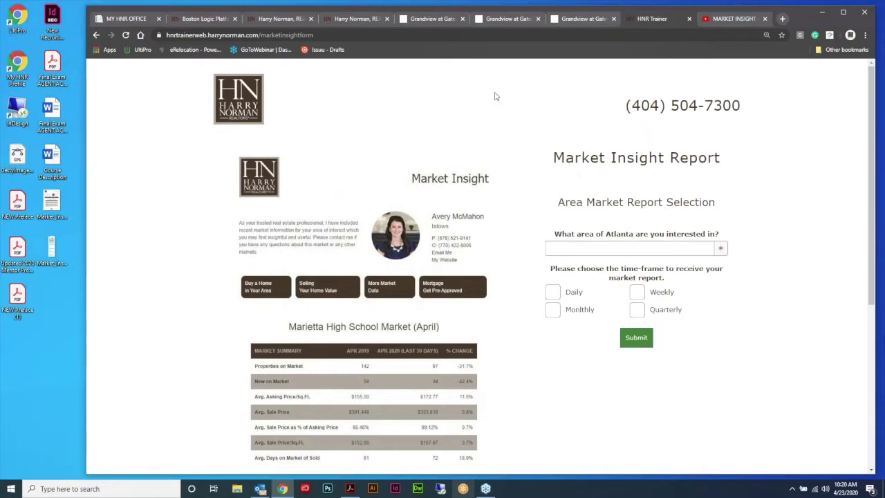
# Step: Select the Market Insight page's web address, then return to the admin Pages list
pyautogui.click(336, 34)
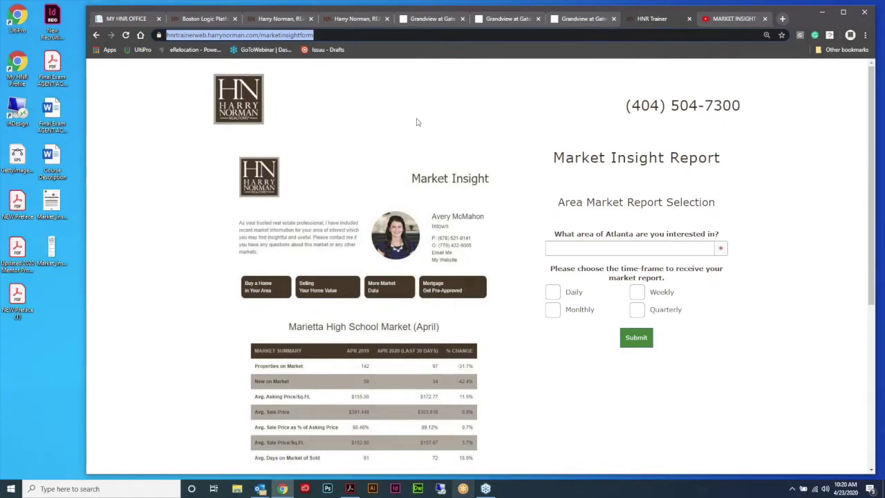
pyautogui.click(205, 19)
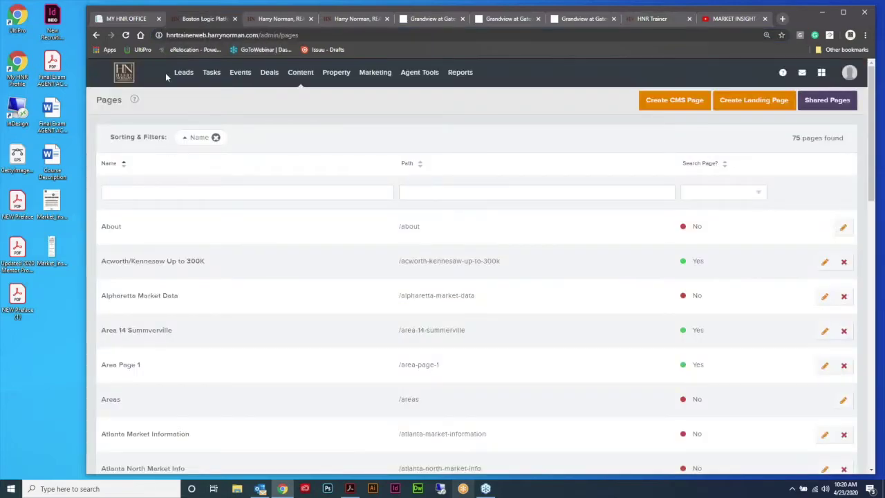
# Step: Go to the Dashboard and open Content > Dynamic Forms to list the seven existing forms
pyautogui.click(123, 81)
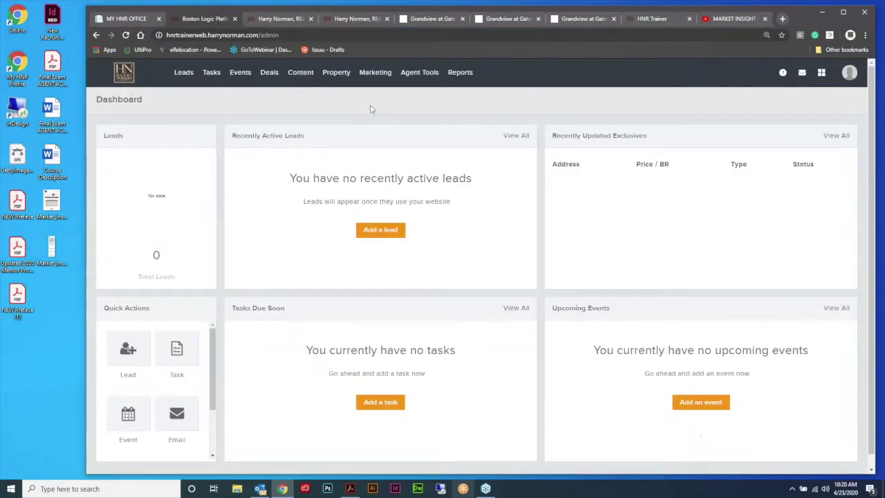
pyautogui.moveTo(303, 75)
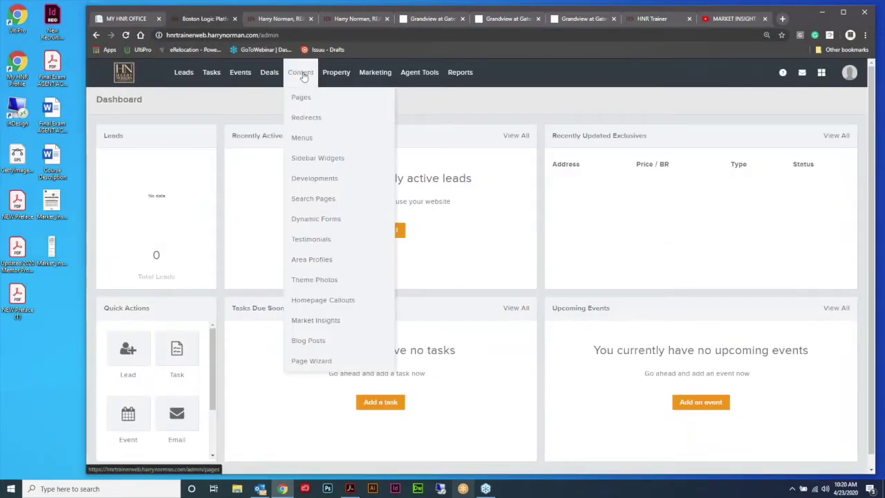
pyautogui.click(325, 219)
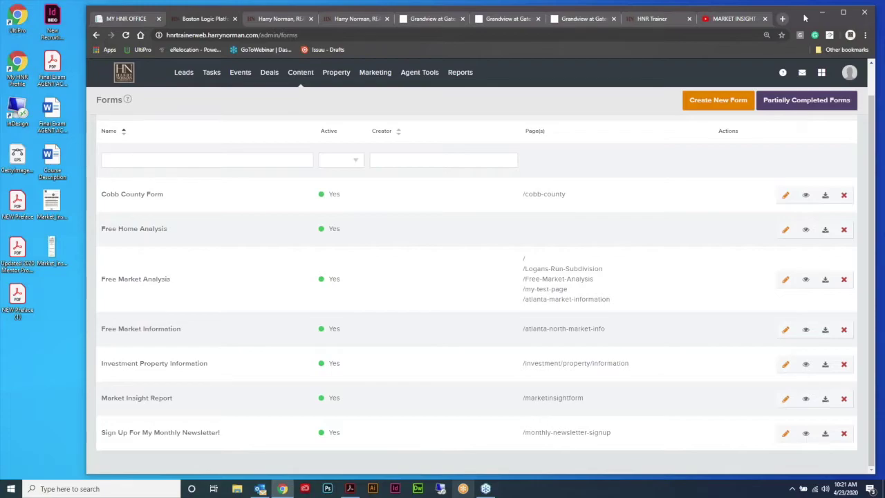
pyautogui.moveTo(800, 18); pyautogui.dragTo(775, 15)
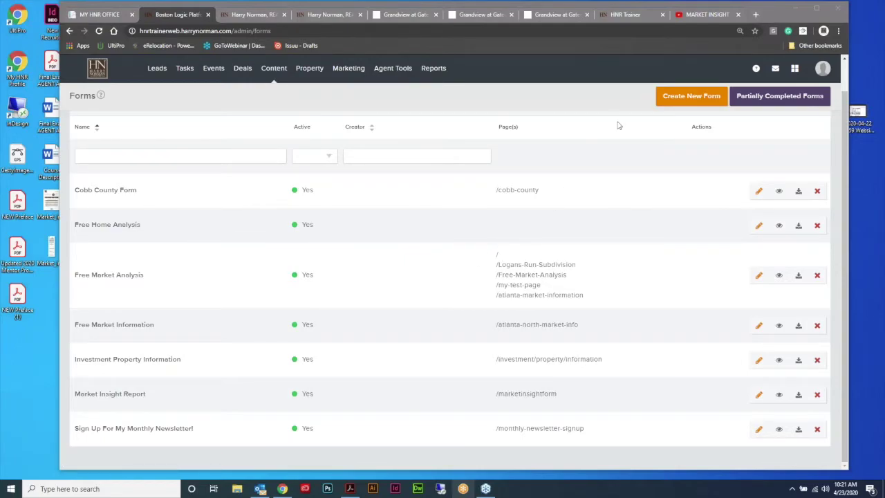
# Step: Create a new form named 'New Listing: 1234 Easy Street' with submit button label 'Learn More'
pyautogui.click(683, 98)
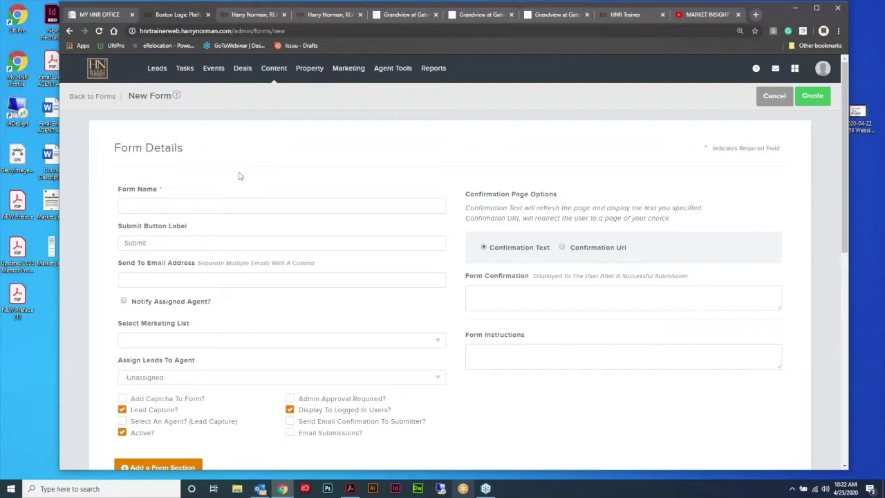
pyautogui.click(179, 200)
pyautogui.write('New List')
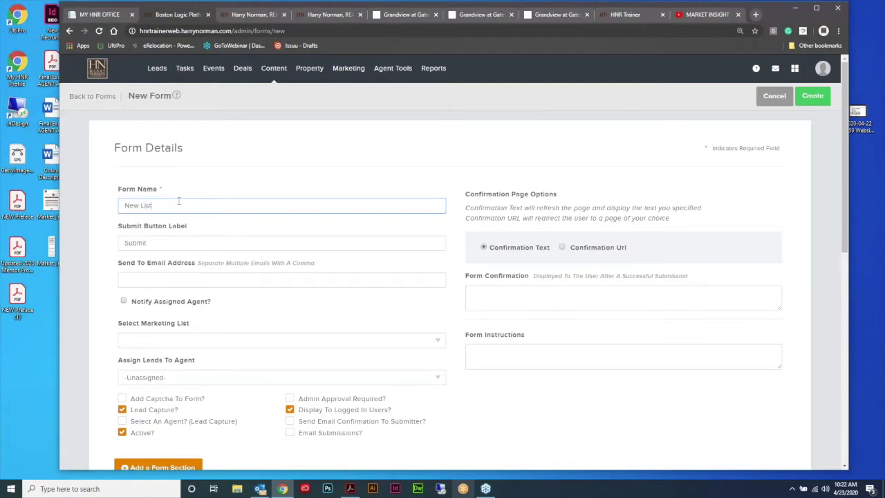
pyautogui.write('ing: 1234 Easy Street')
pyautogui.scroll(-1, 455, 179)
pyautogui.scroll(-1, 455, 179)
pyautogui.scroll(1, 455, 181)
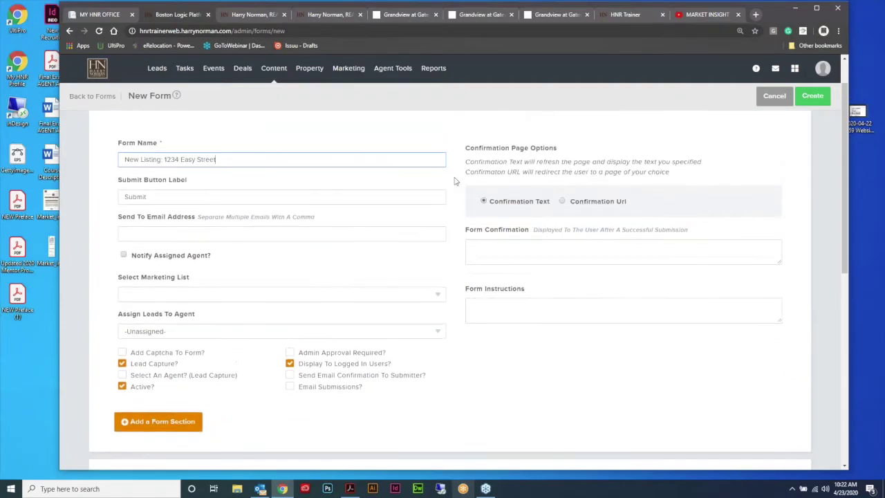
pyautogui.scroll(1, 296, 228)
pyautogui.scroll(-1, 316, 228)
pyautogui.press('Tab')
pyautogui.write('Learn More')
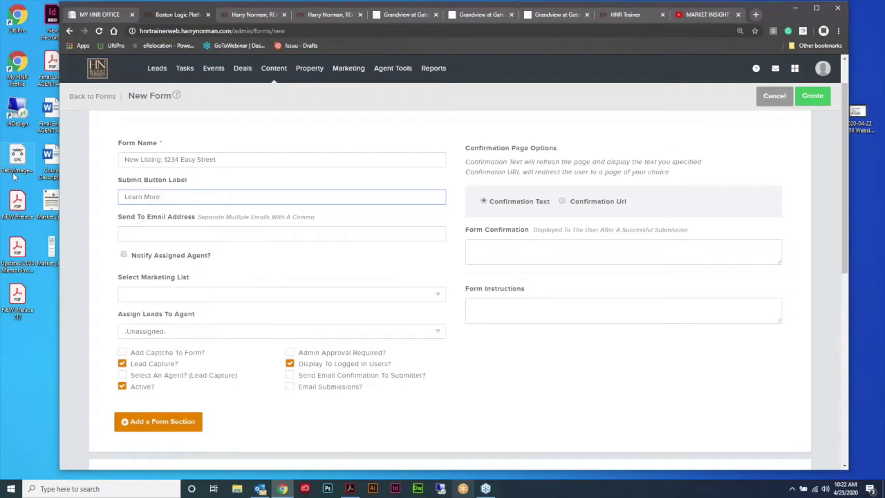
pyautogui.click(156, 235)
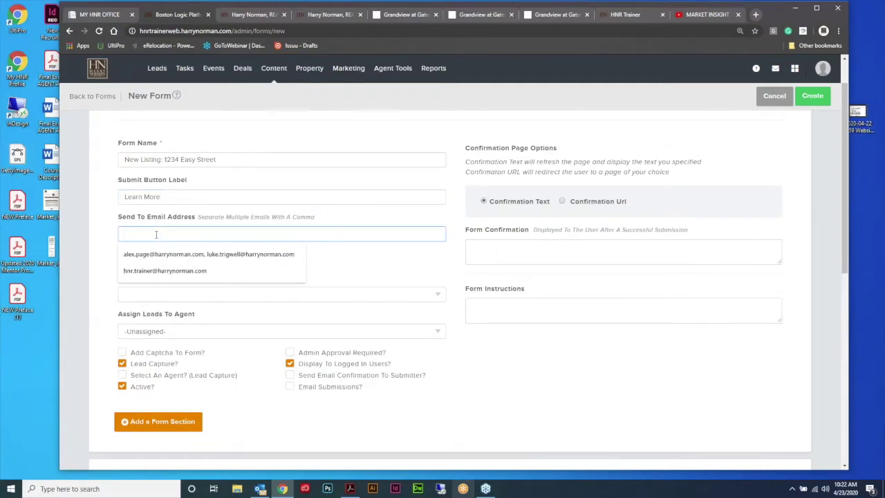
pyautogui.click(174, 271)
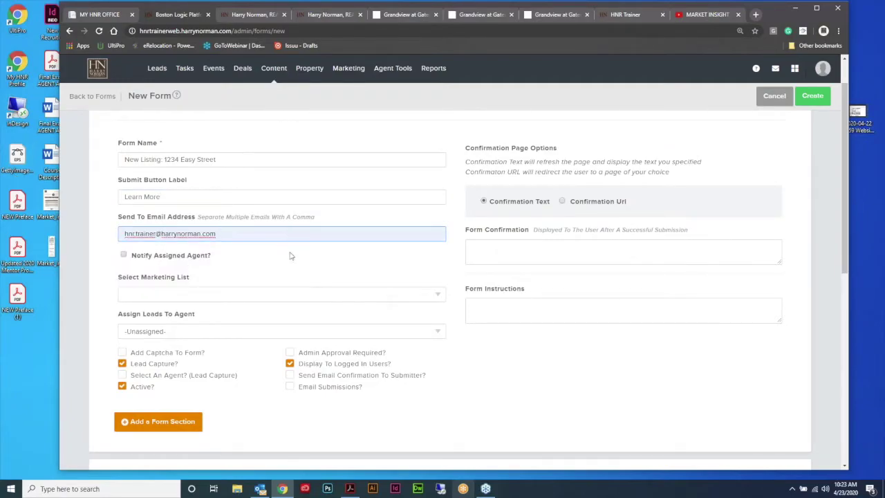
pyautogui.click(124, 255)
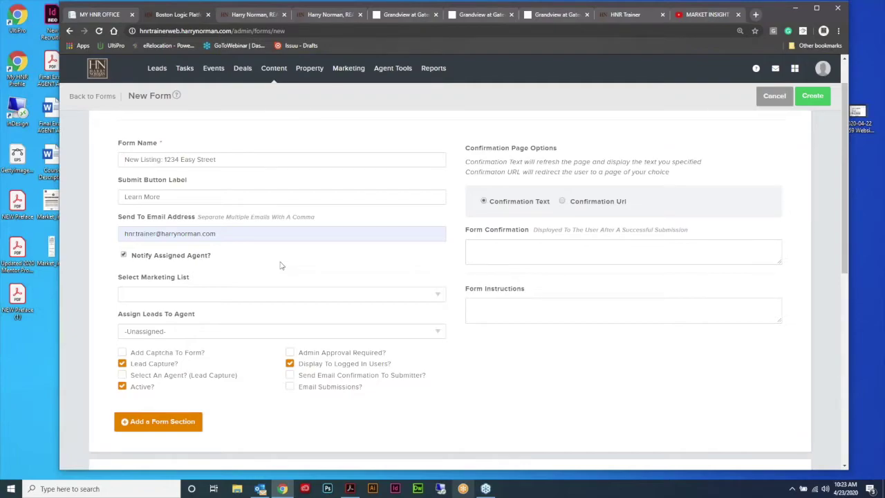
pyautogui.scroll(-1, 367, 246)
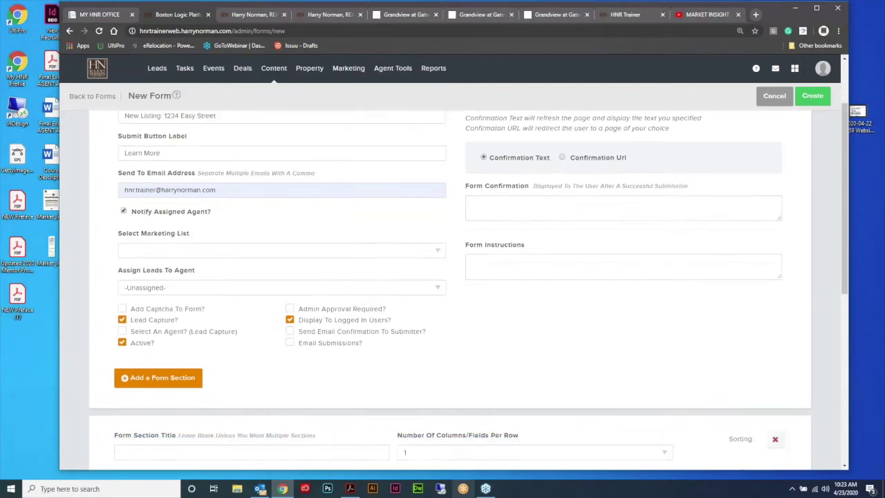
pyautogui.click(440, 251)
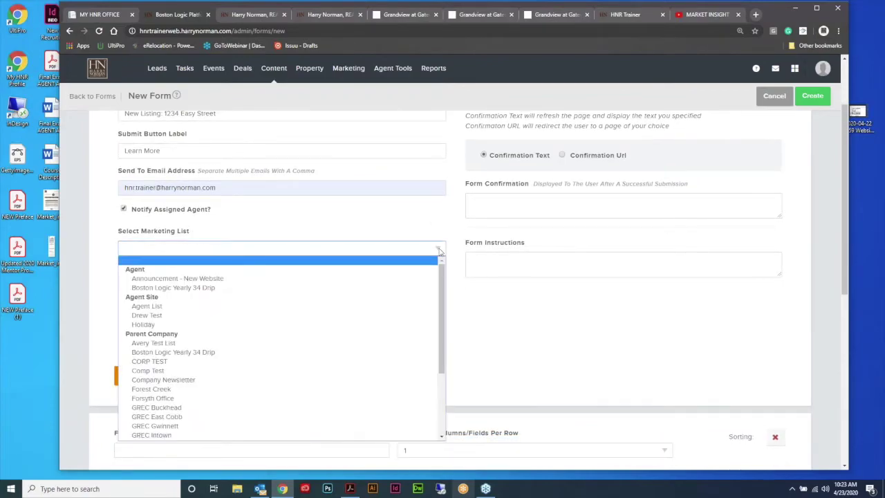
pyautogui.scroll(-1, 444, 220)
pyautogui.click(441, 208)
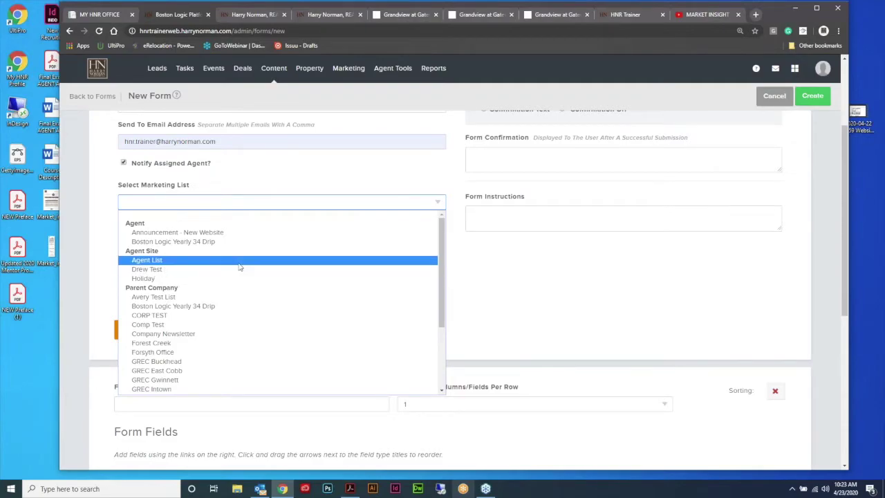
pyautogui.click(200, 262)
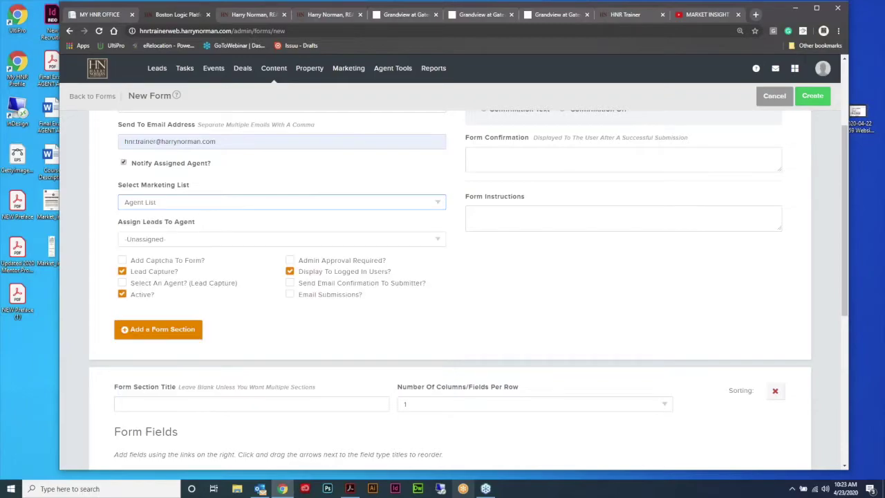
pyautogui.moveTo(359, 70)
pyautogui.click(440, 203)
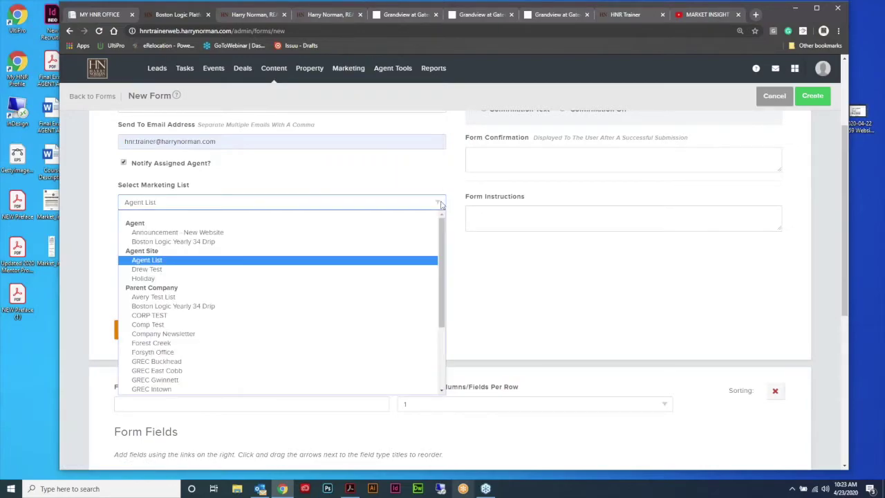
pyautogui.scroll(-3, 403, 255)
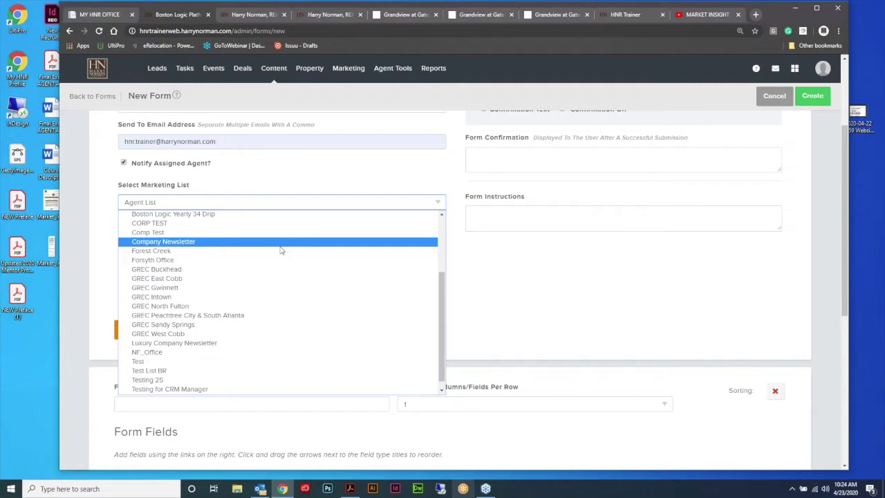
pyautogui.click(353, 173)
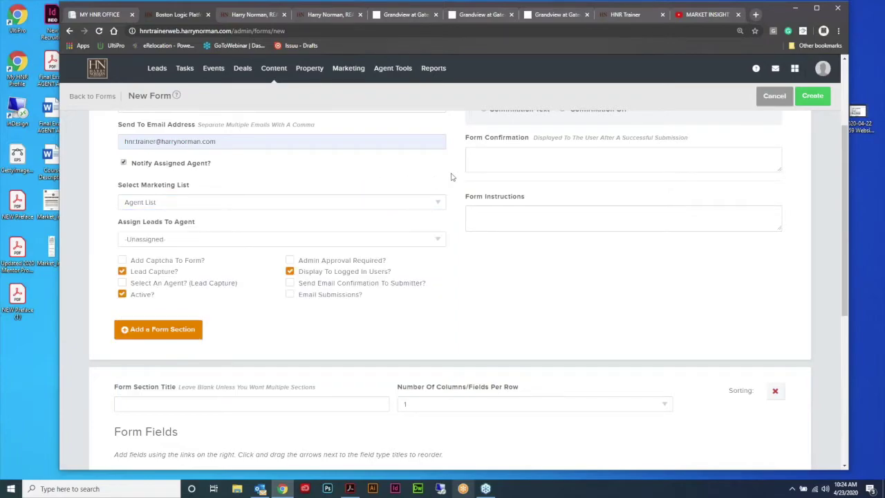
pyautogui.scroll(-1, 450, 184)
pyautogui.click(439, 194)
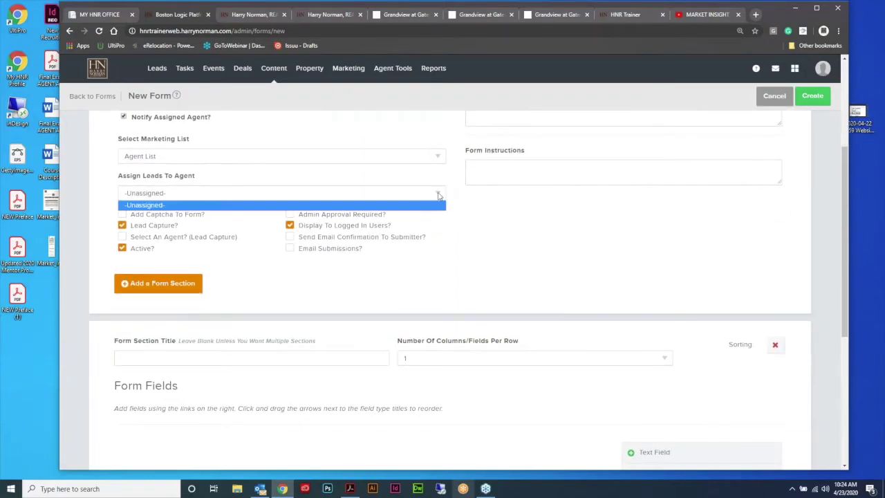
pyautogui.click(438, 196)
pyautogui.scroll(-1, 466, 193)
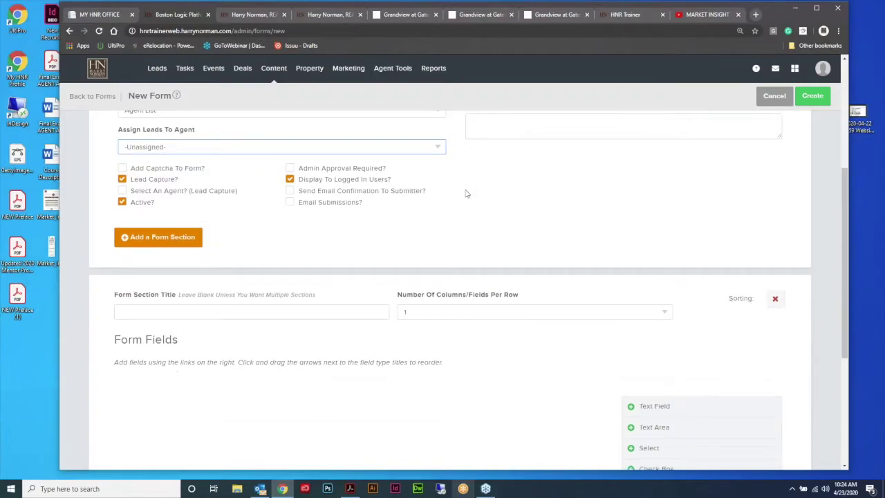
pyautogui.scroll(2, 467, 193)
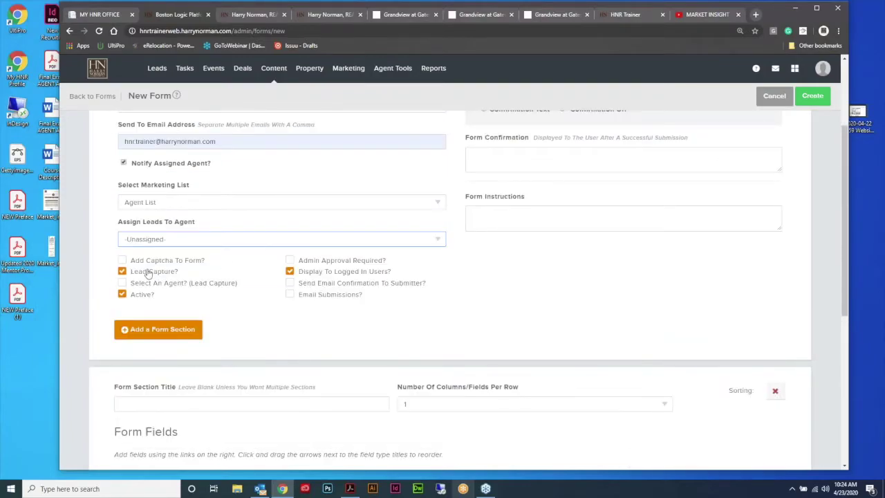
pyautogui.click(556, 15)
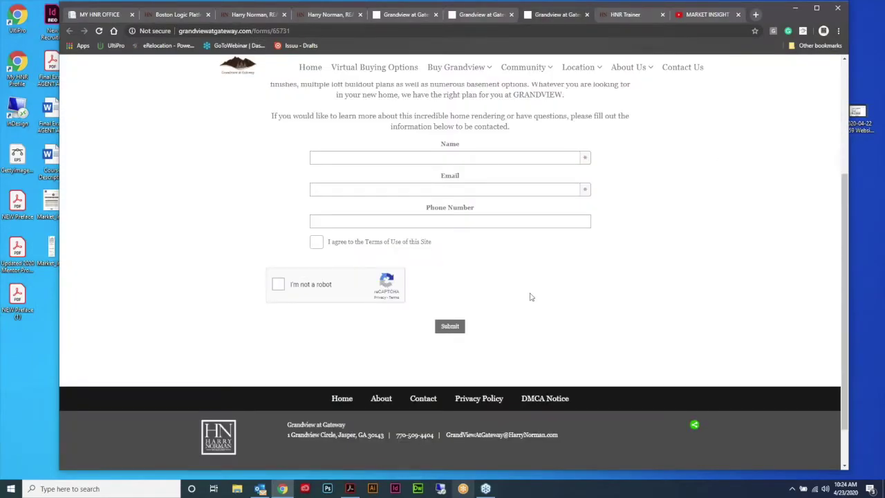
pyautogui.hotkey('ctrl', 'Tab')
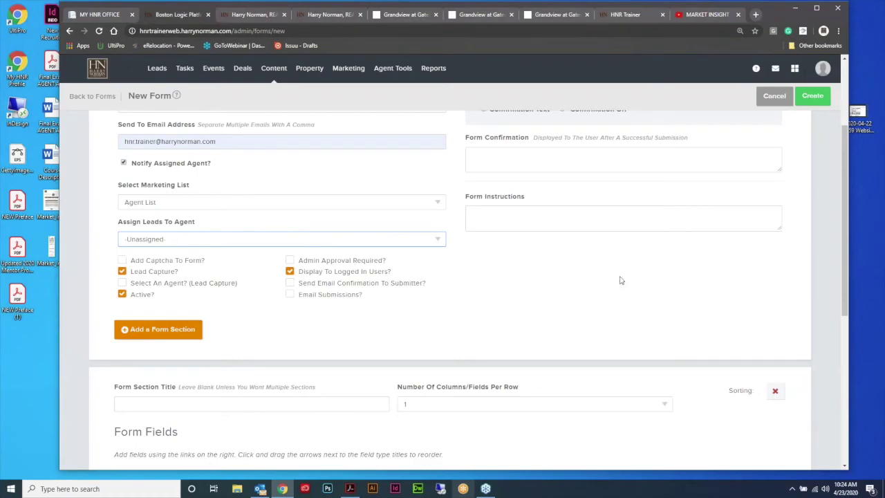
pyautogui.scroll(2, 620, 280)
# Step: Enter the 1234 Easy Street thank-you confirmation and the 'Please fill in the information below' instructions
pyautogui.click(621, 298)
pyautogui.write('Thank you for inquiring about t 1234 Easy Street. ')
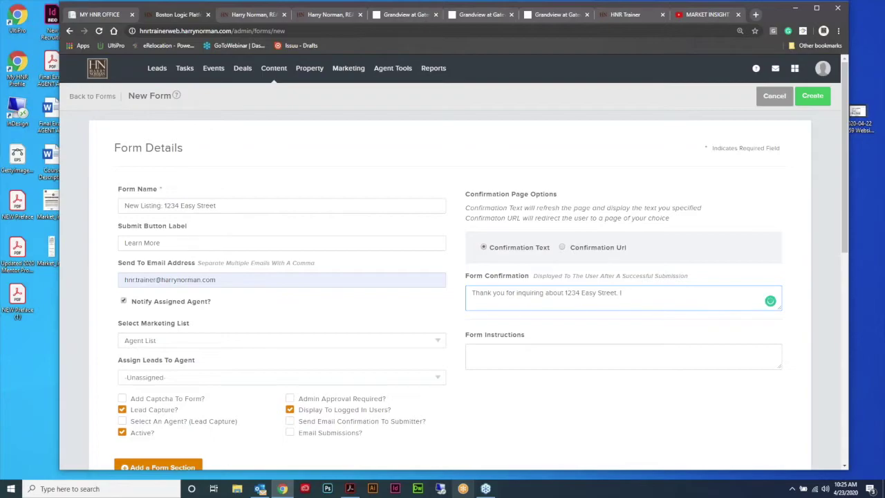
pyautogui.write('Drew wil re')
pyautogui.press('BackSpace')
pyautogui.press('BackSpace')
pyautogui.press('BackSpace')
pyautogui.write('l reach out to you soon about')
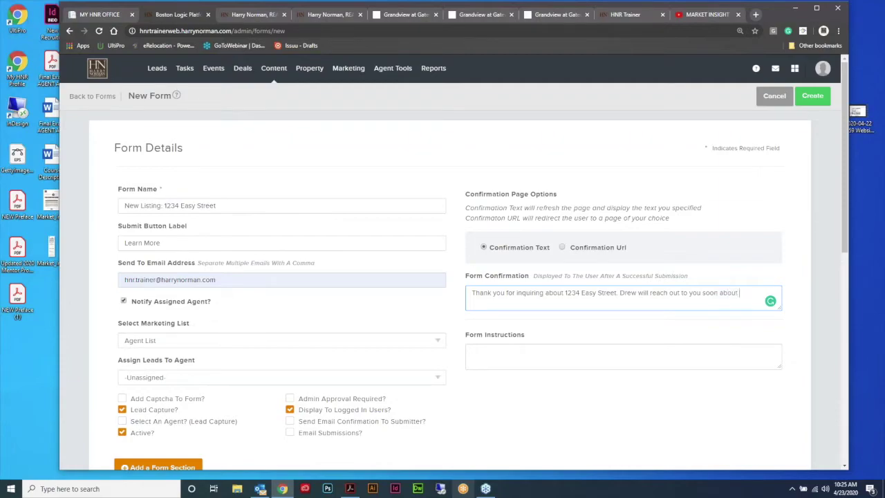
pyautogui.write(' this incredible home.')
pyautogui.click(503, 355)
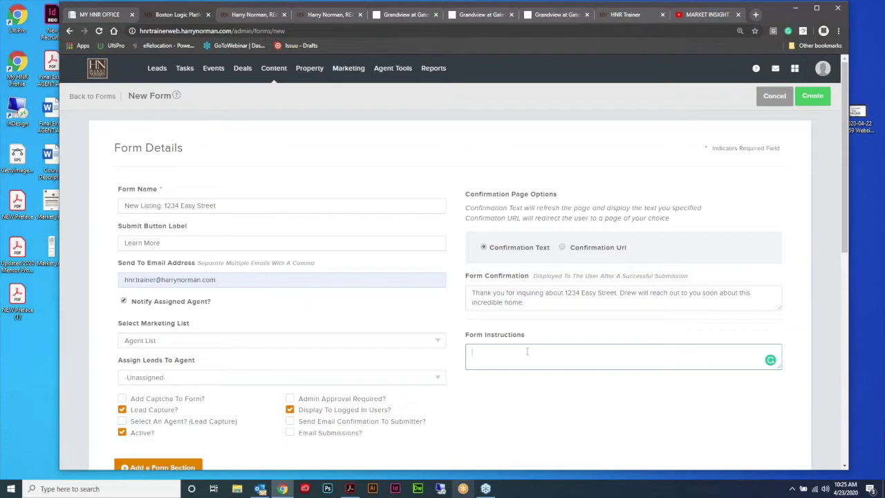
pyautogui.write('Please fi')
pyautogui.write('ll in the in')
pyautogui.write('formation be')
pyautogui.write('low ')
pyautogui.write('completely ')
pyautogui.write('to ')
pyautogui.write('rec')
pyautogui.write('ie')
pyautogui.write('eive')
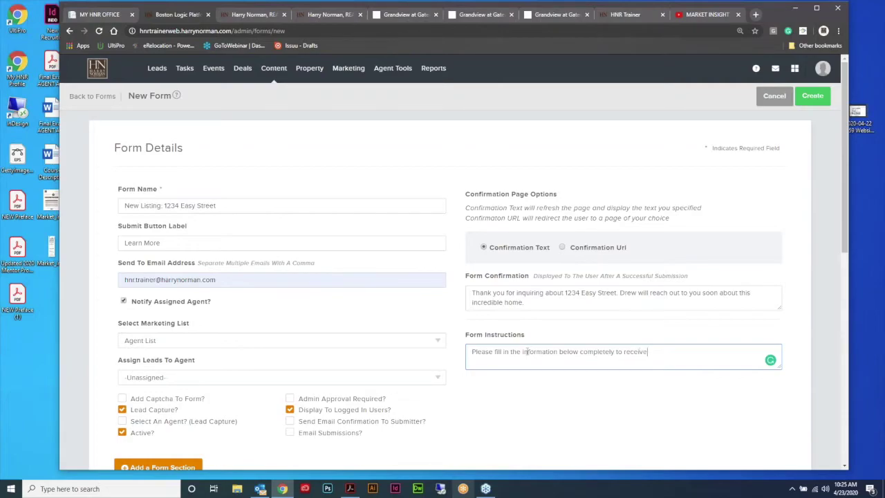
pyautogui.write(' more inemails about this listing.')
# Step: Title the section 'Contact Information' and add a required First Name text field
pyautogui.scroll(-5, 546, 221)
pyautogui.scroll(-1, 553, 209)
pyautogui.click(139, 173)
pyautogui.write('Contact Information')
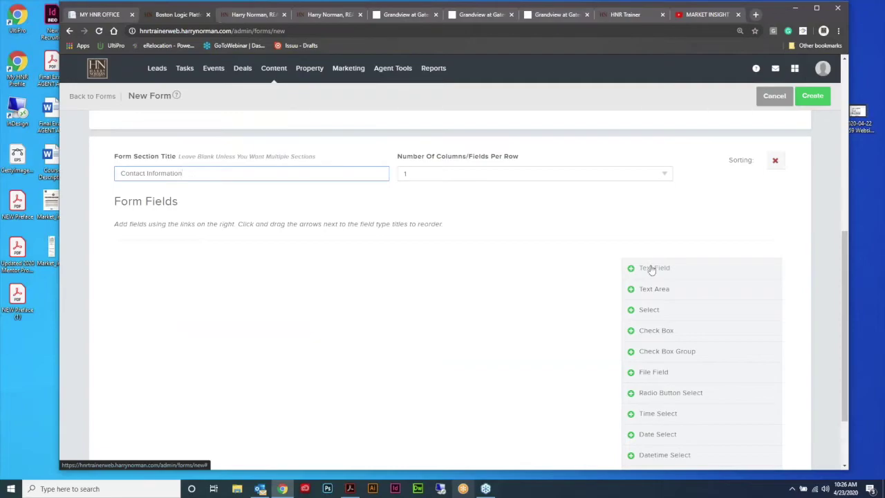
pyautogui.click(651, 268)
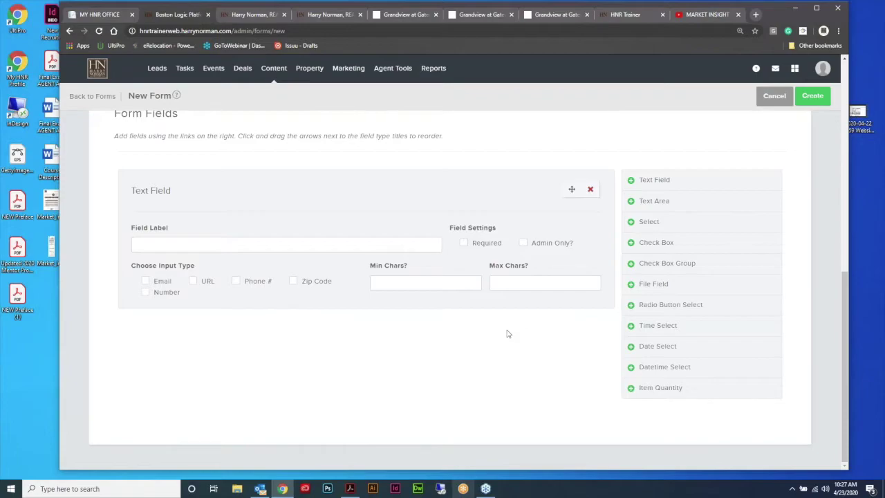
pyautogui.click(239, 242)
pyautogui.write('First Name')
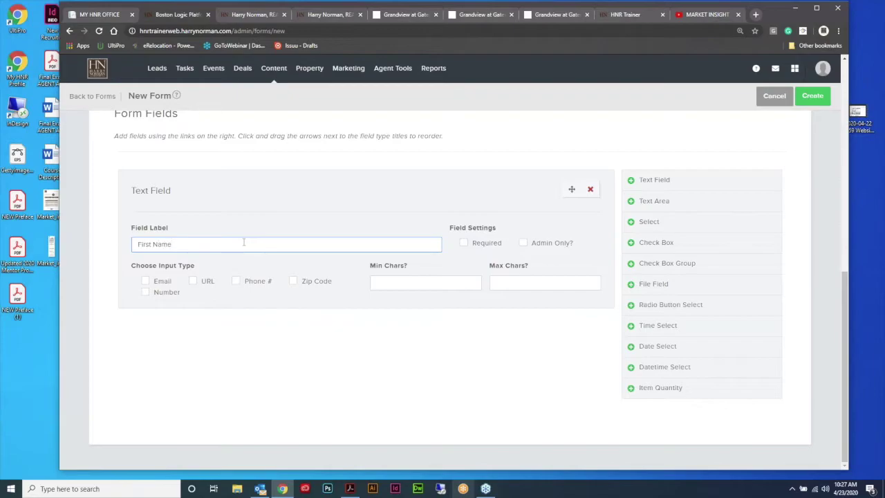
pyautogui.click(463, 243)
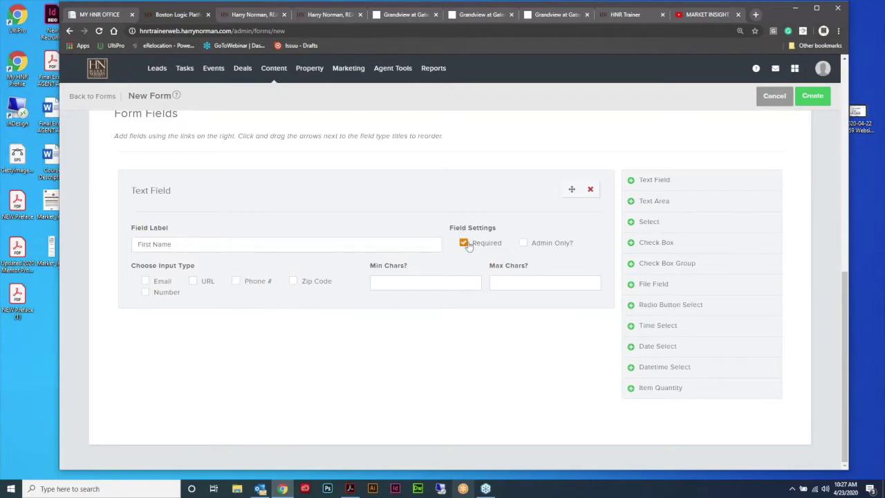
# Step: Add a second text field labelled Last Name and make it required
pyautogui.click(657, 180)
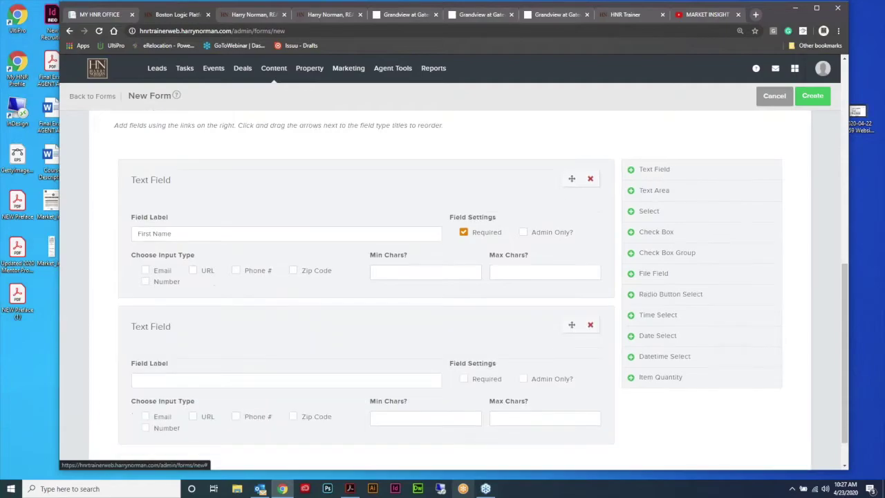
pyautogui.scroll(-1, 308, 322)
pyautogui.click(269, 338)
pyautogui.write('Last Name')
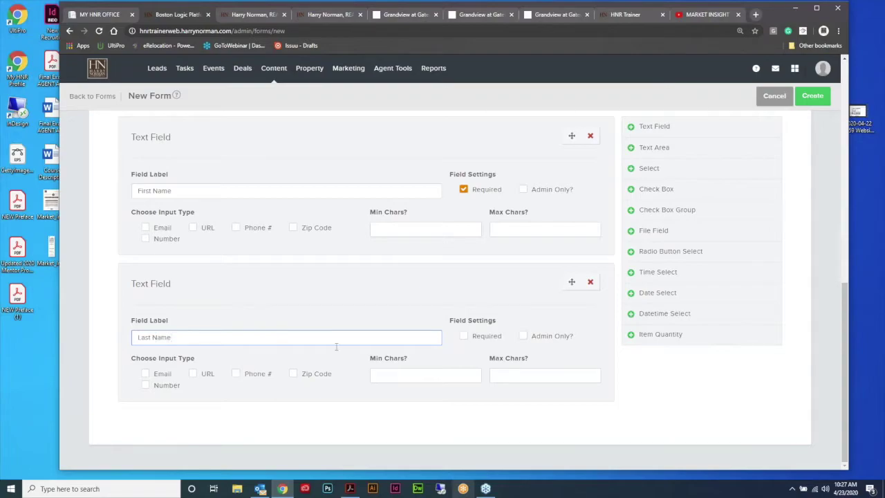
pyautogui.click(464, 336)
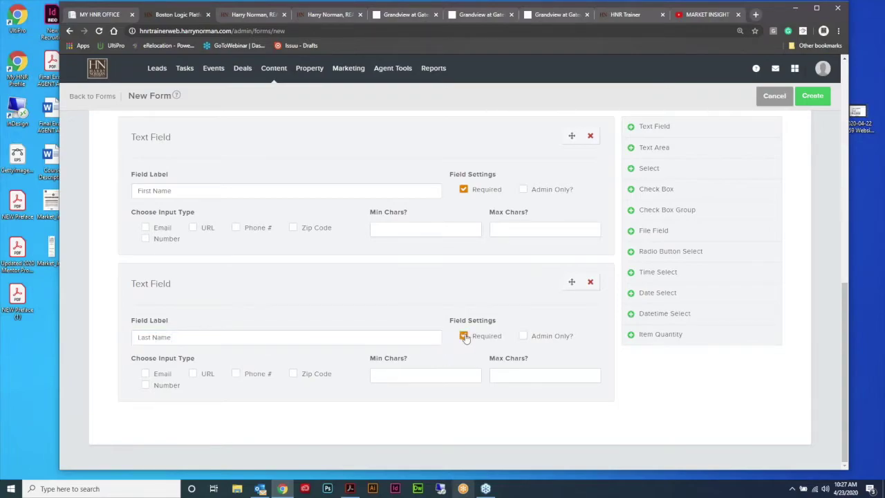
# Step: Add a third text field labelled Email Address using the email input type
pyautogui.click(663, 130)
pyautogui.scroll(-2, 492, 257)
pyautogui.click(269, 339)
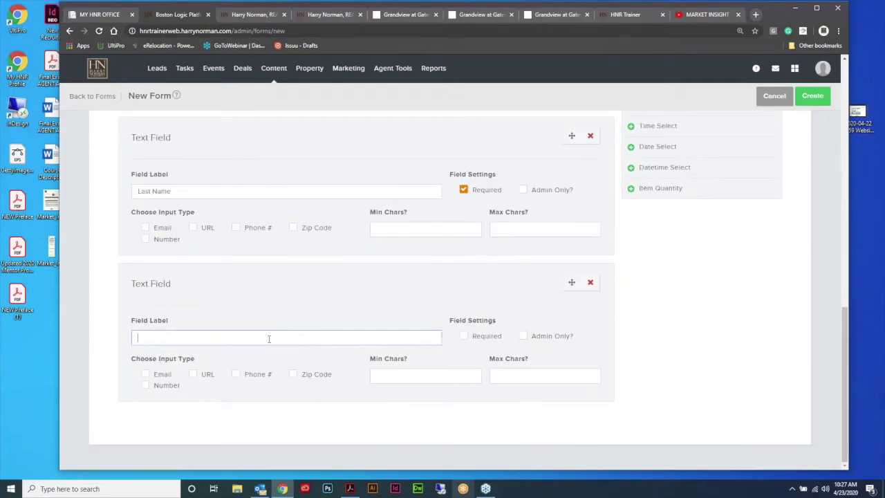
pyautogui.write('Email Address')
pyautogui.click(145, 374)
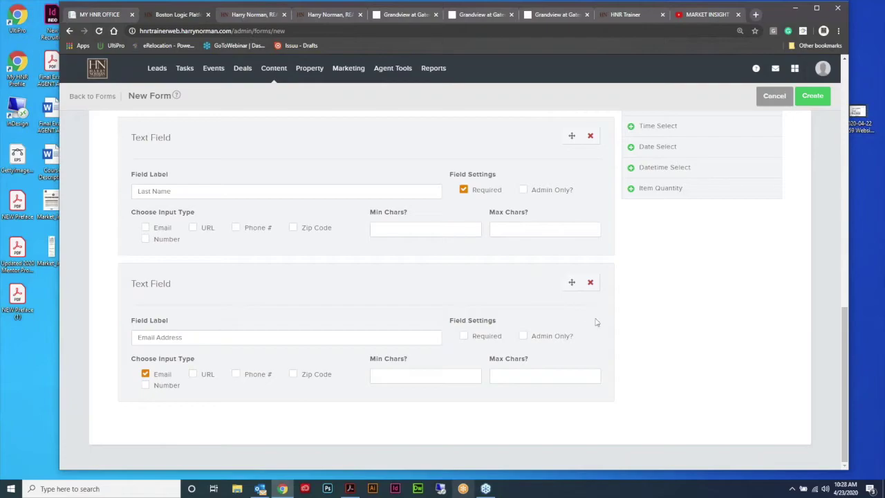
pyautogui.scroll(10, 569, 316)
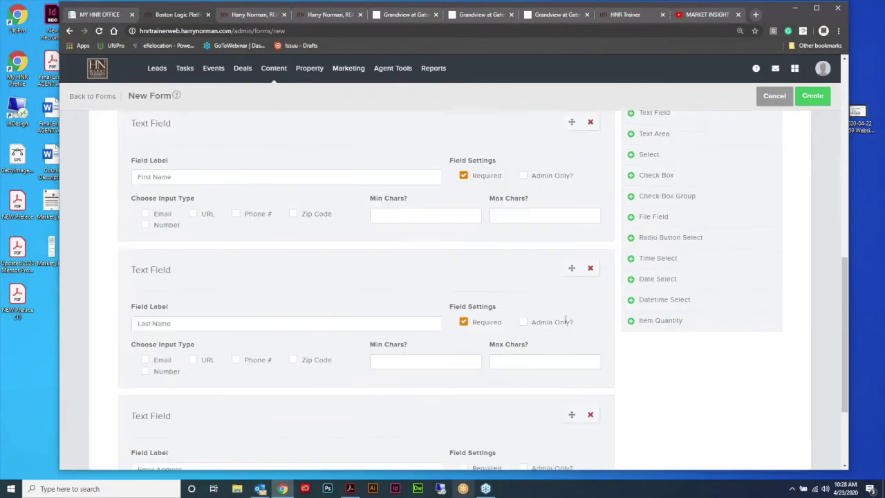
pyautogui.scroll(3, 567, 322)
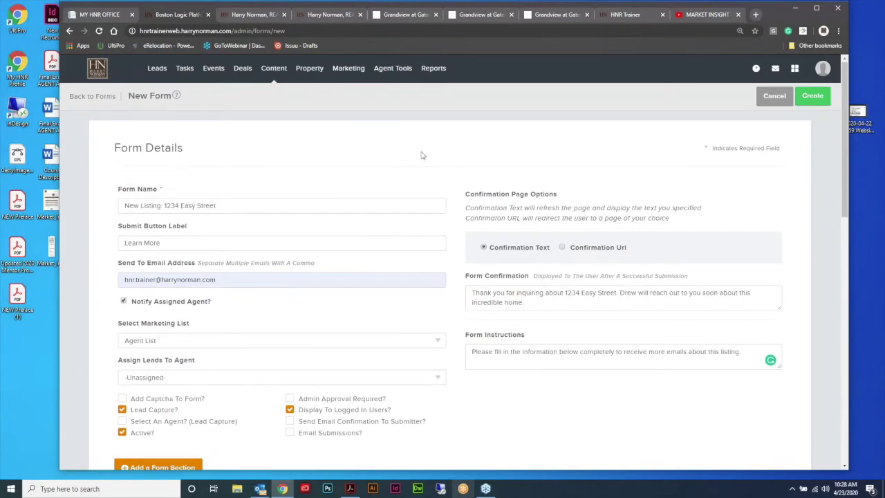
# Step: Create the form to show its preview with the Contact Information fields and Learn More button
pyautogui.moveTo(274, 68)
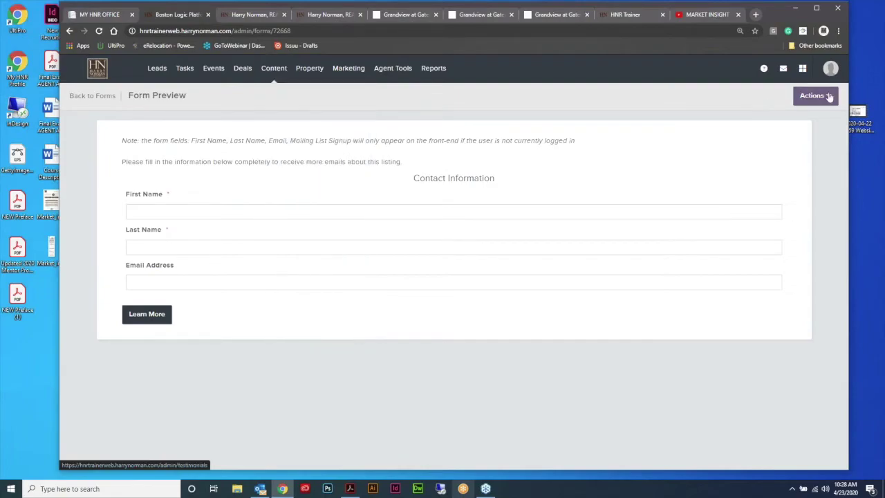
# Step: Open the new form's Form Submissions page showing 0 submissions, then reopen its Actions menu
pyautogui.click(830, 94)
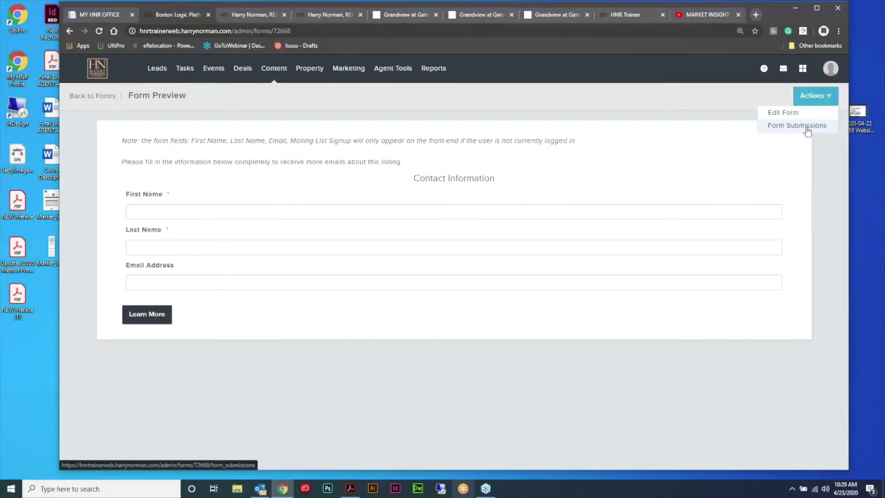
pyautogui.click(806, 129)
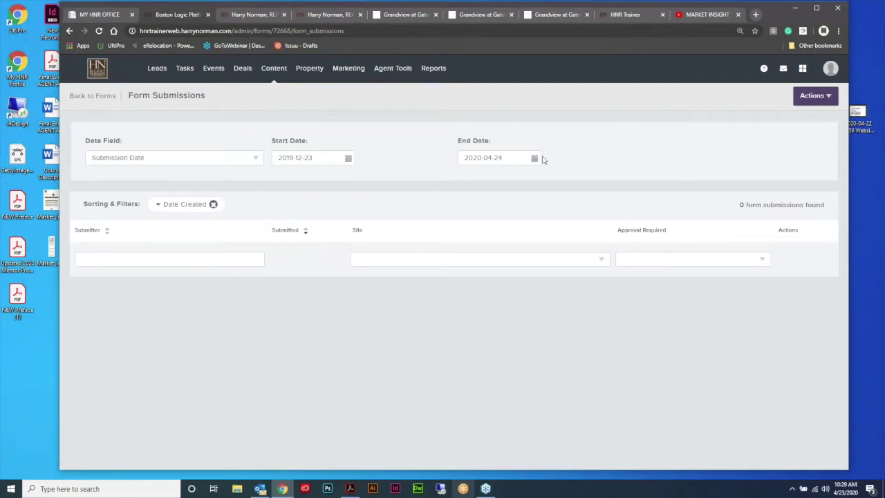
pyautogui.click(815, 101)
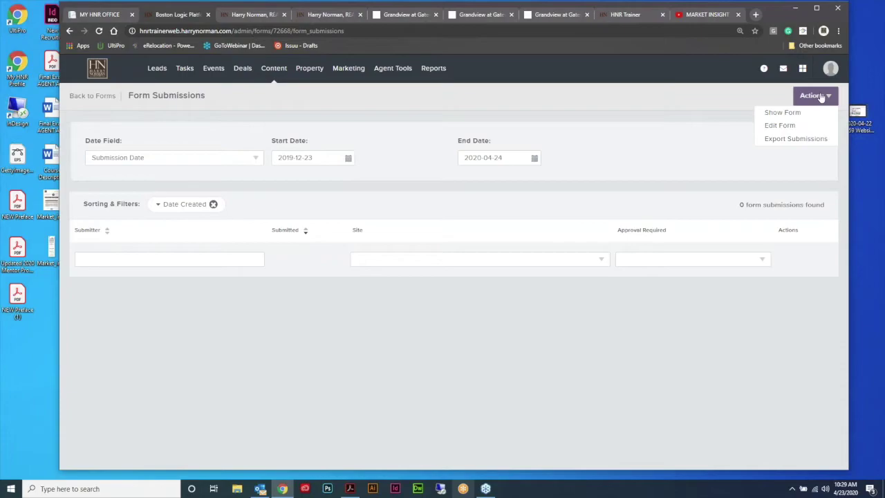
pyautogui.click(48, 339)
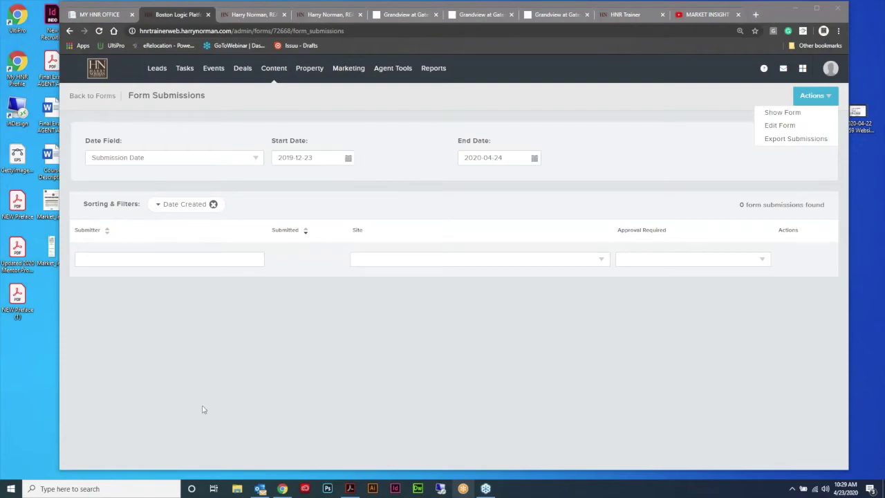
# Step: Edit the form to make the Email Address field required
pyautogui.click(780, 126)
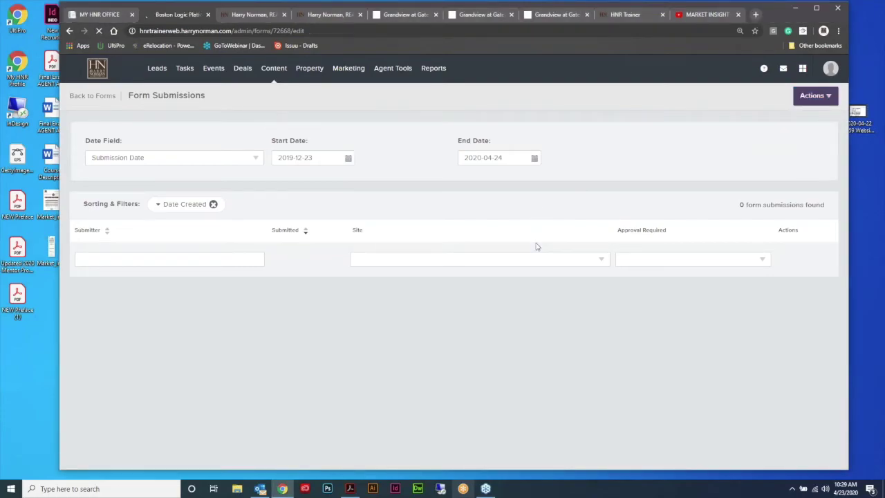
pyautogui.scroll(-3, 522, 208)
pyautogui.scroll(-3, 526, 205)
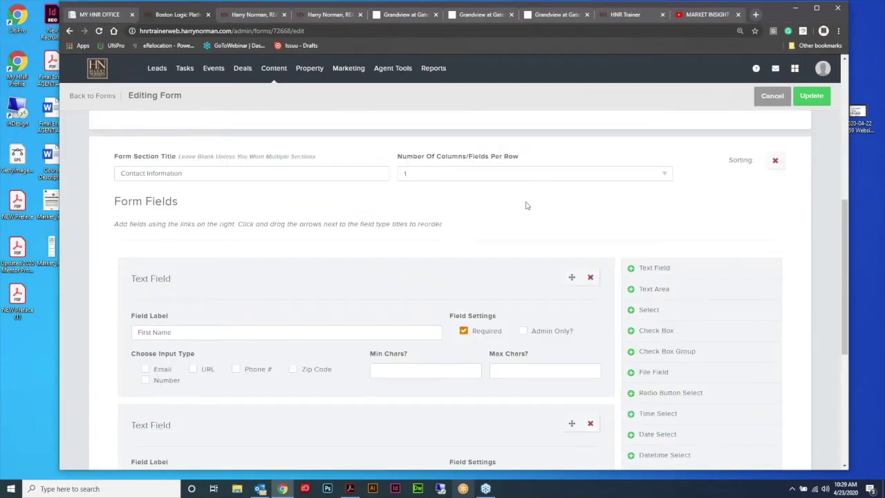
pyautogui.scroll(-4, 528, 206)
pyautogui.click(463, 337)
pyautogui.scroll(2, 467, 318)
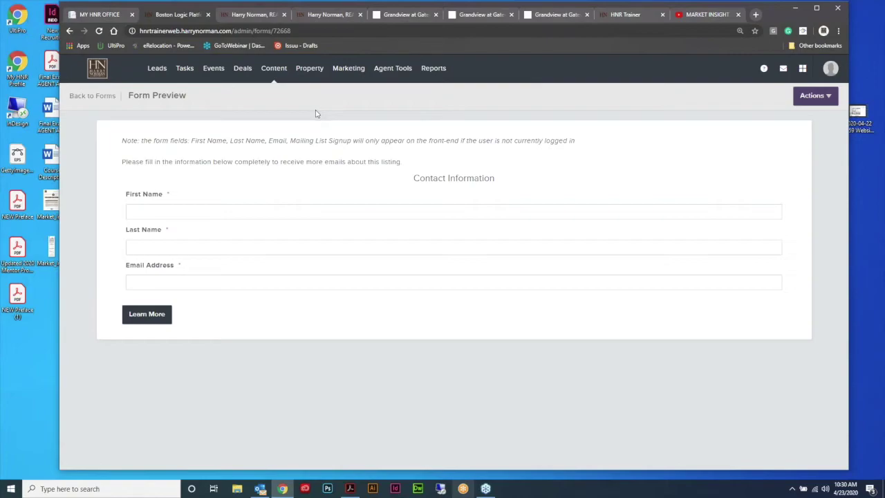
# Step: Select the form page's web address, then open the website Pages list
pyautogui.click(338, 31)
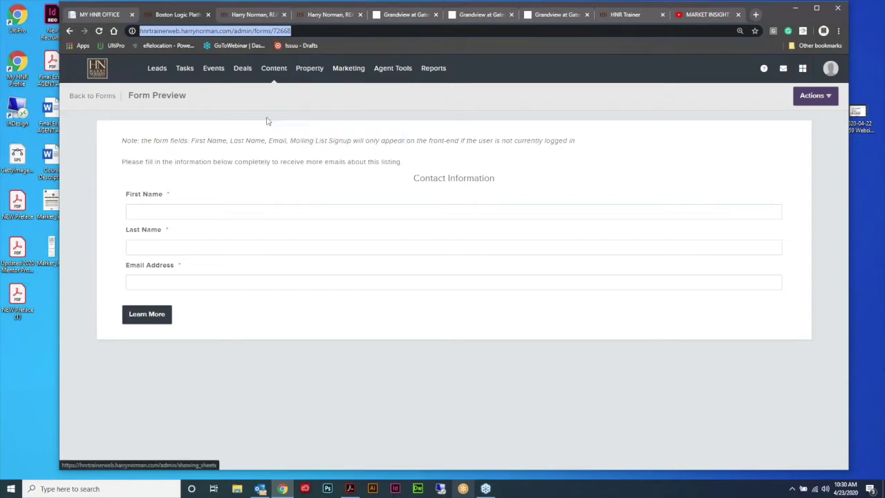
pyautogui.moveTo(275, 67)
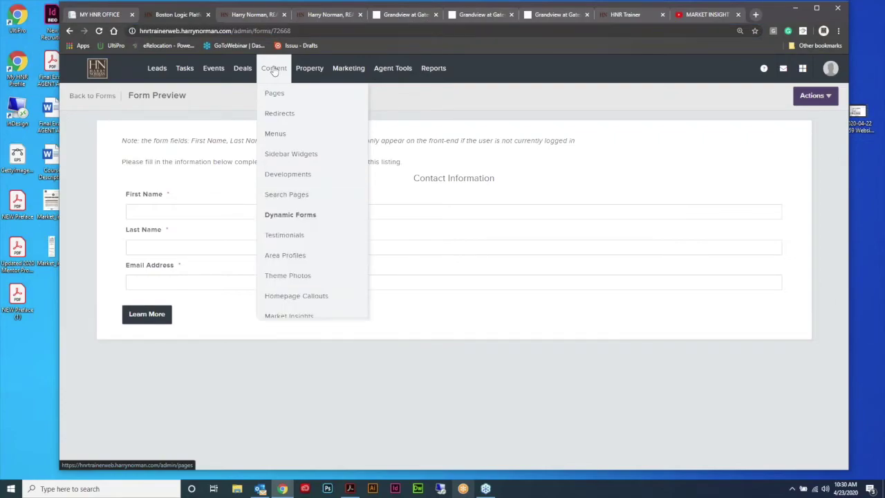
pyautogui.click(273, 95)
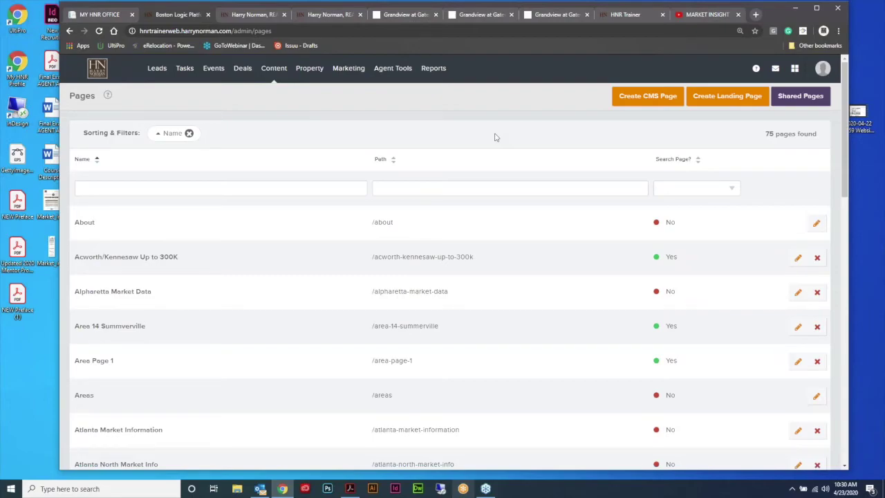
pyautogui.click(554, 15)
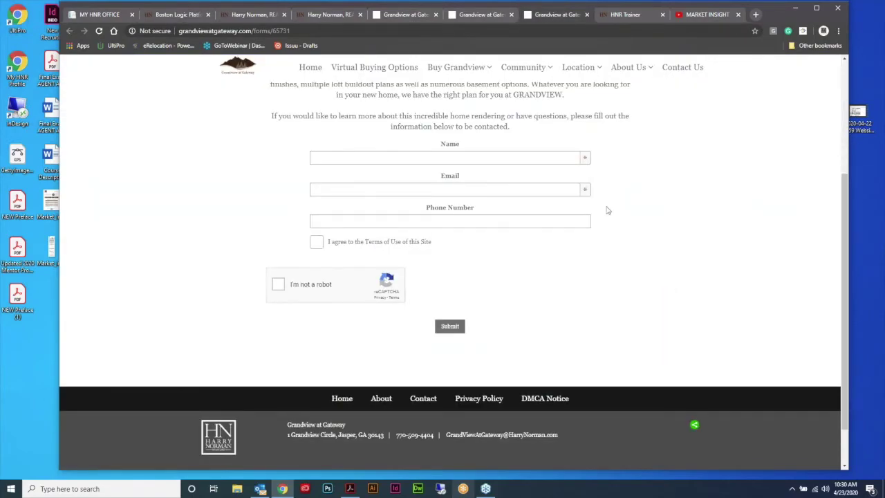
pyautogui.scroll(3, 607, 210)
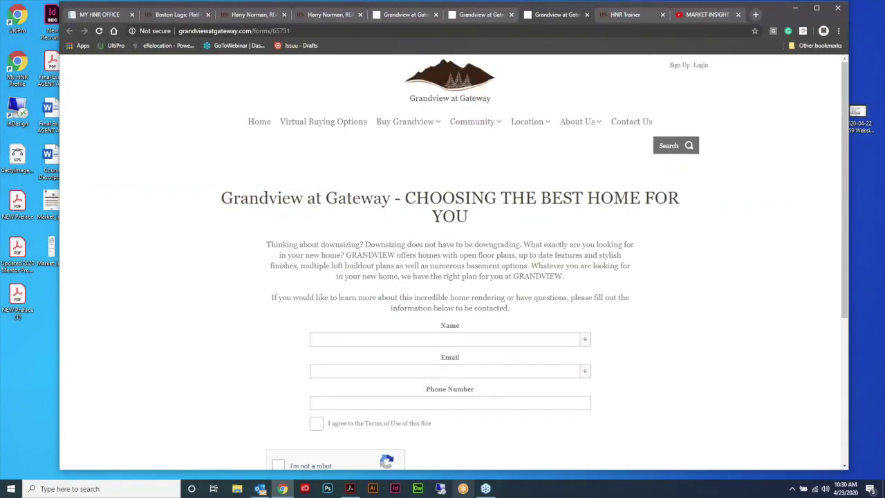
pyautogui.click(328, 15)
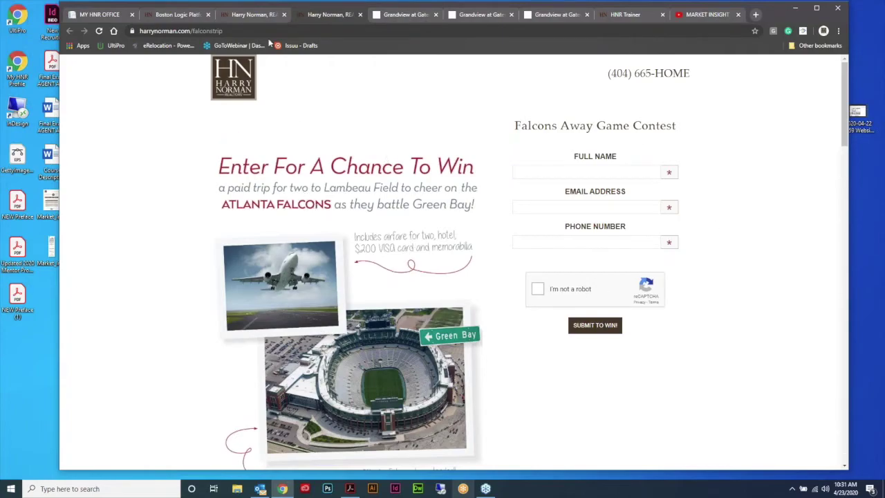
pyautogui.click(179, 17)
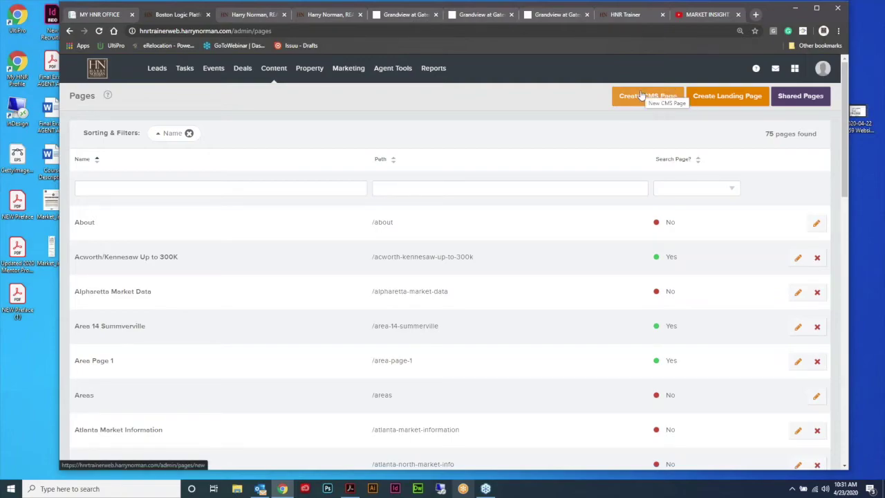
# Step: Start a new landing page named '1234 Easy Street' with path /1234easystreet
pyautogui.click(738, 97)
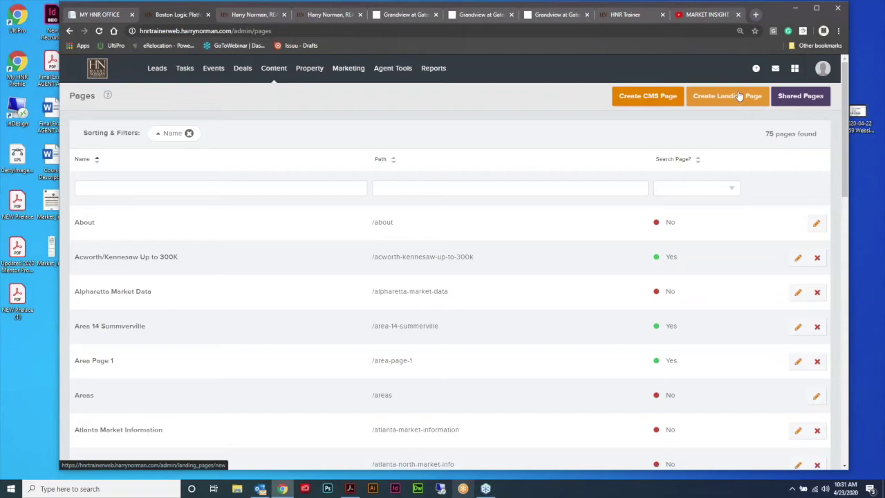
pyautogui.write('1234 Easy Street')
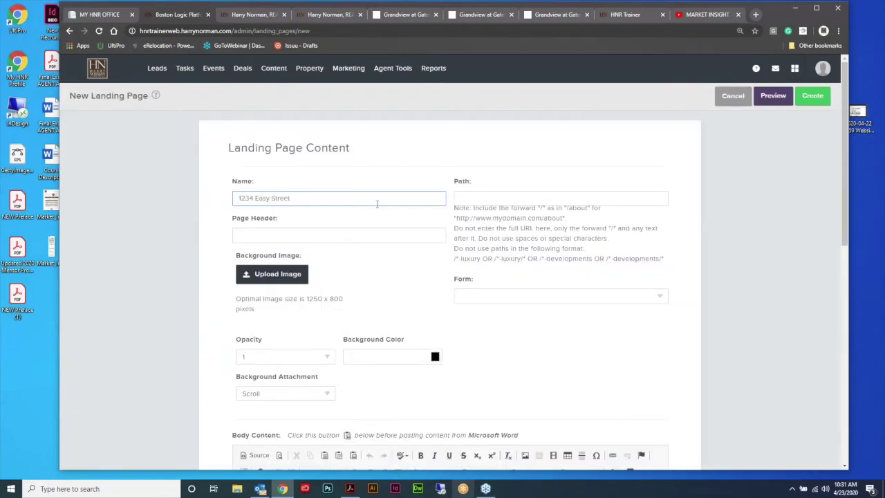
pyautogui.click(546, 197)
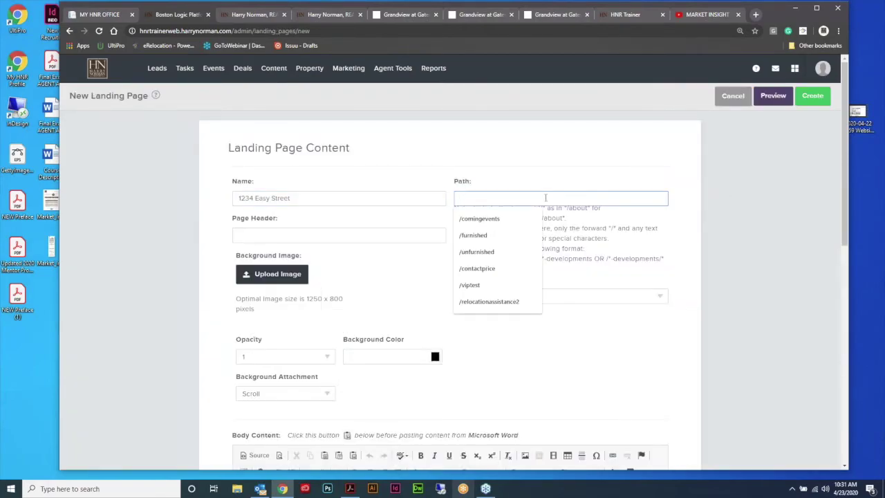
pyautogui.write('/1234easy')
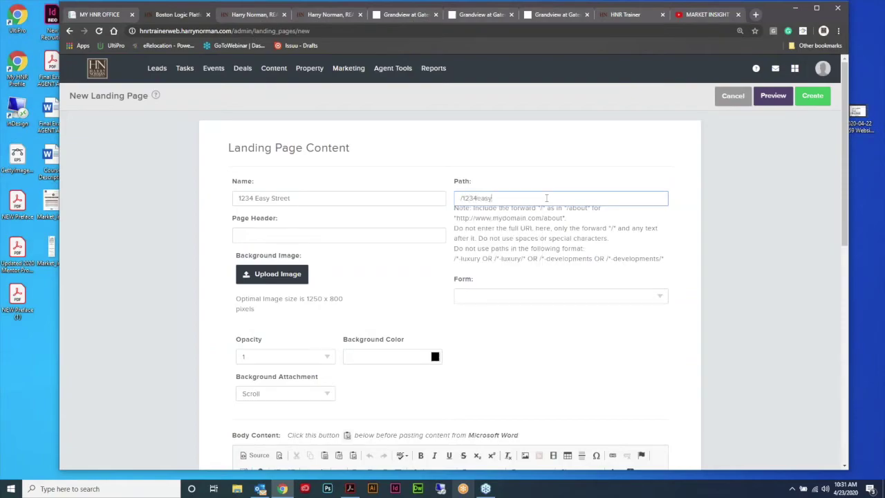
pyautogui.write('street')
pyautogui.click(716, 198)
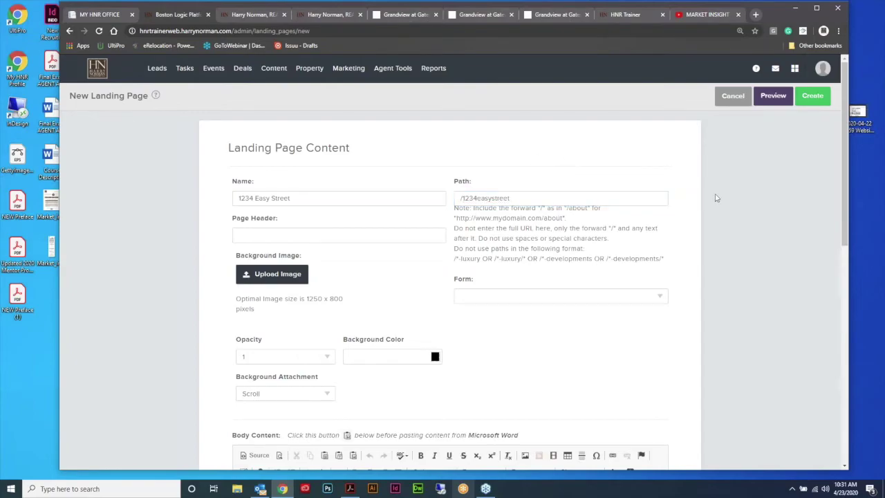
# Step: Attach the 'New Listing: 1234 Easy Street' form to the landing page
pyautogui.scroll(-1, 715, 197)
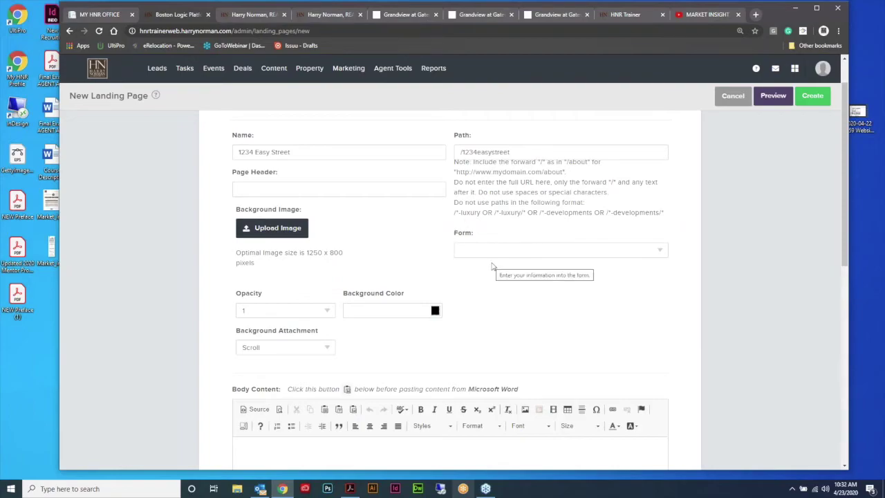
pyautogui.click(661, 251)
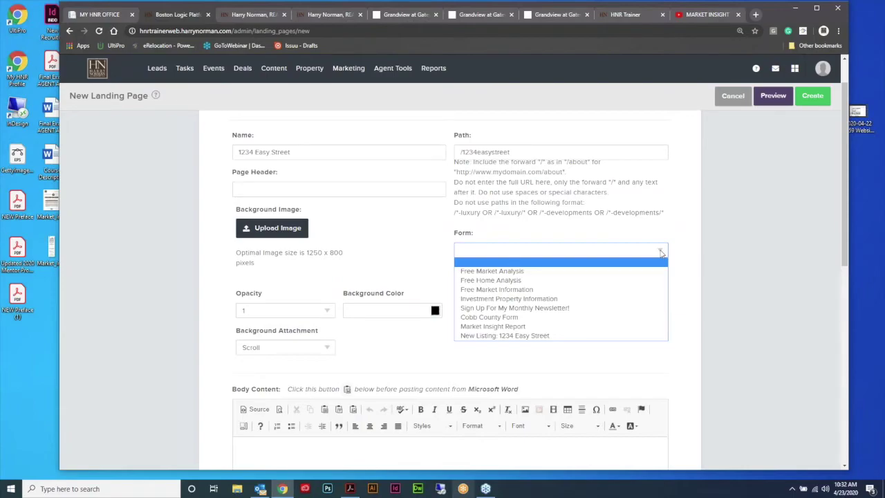
pyautogui.click(544, 337)
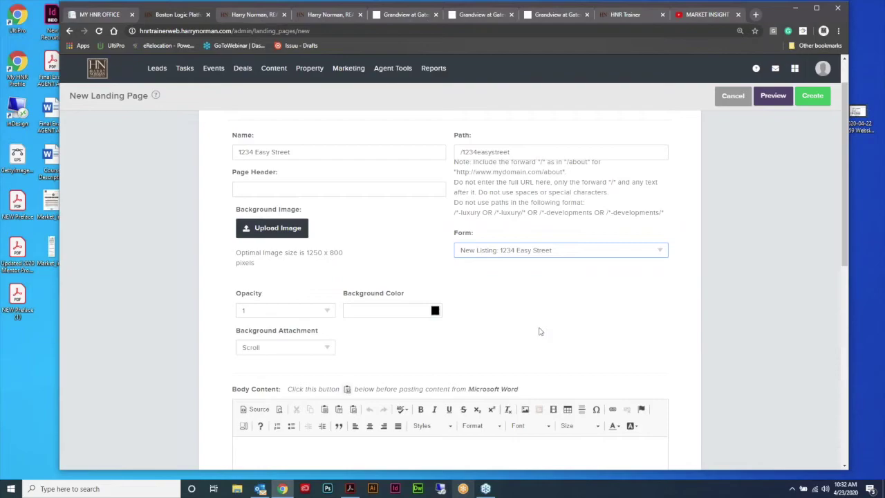
pyautogui.scroll(-2, 703, 299)
pyautogui.scroll(-2, 702, 299)
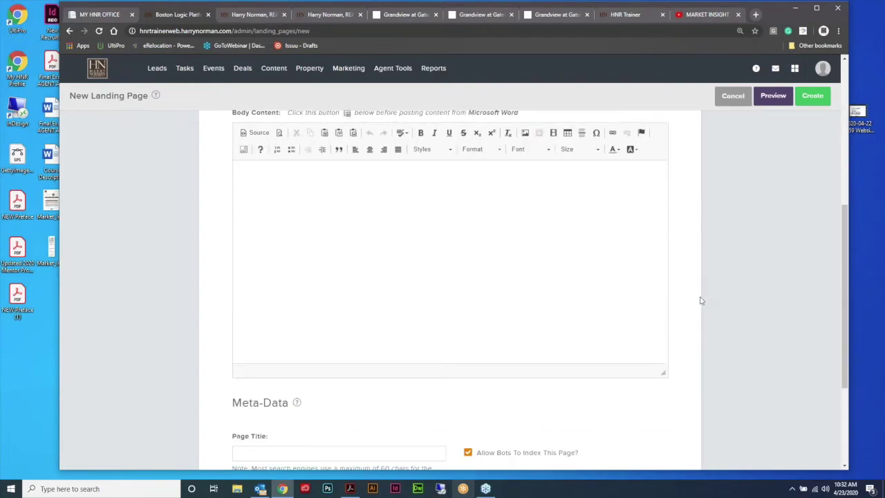
pyautogui.scroll(4, 701, 300)
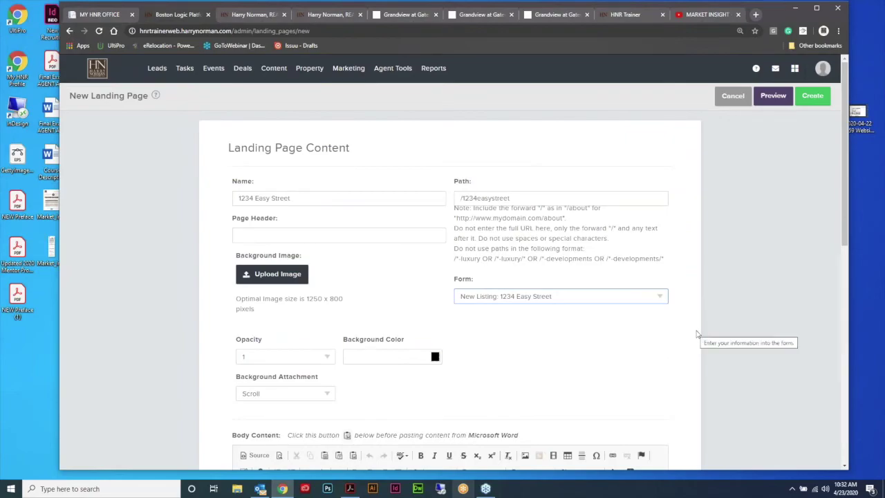
pyautogui.scroll(-4, 696, 334)
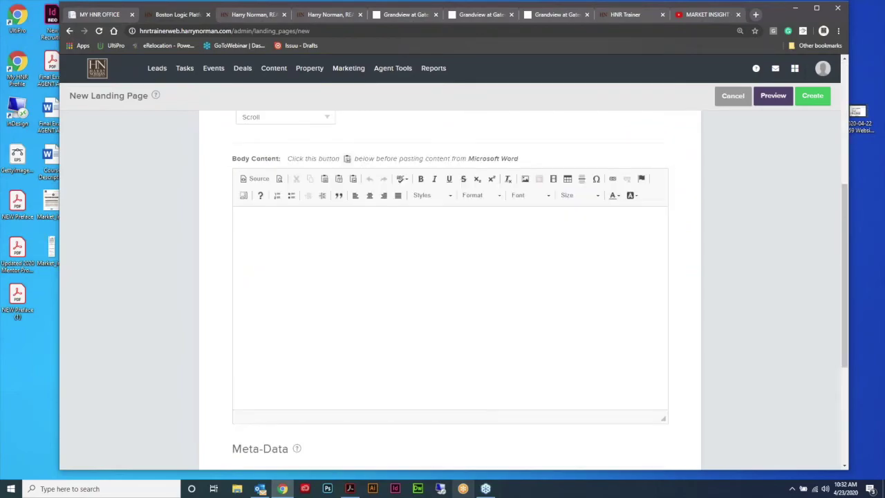
pyautogui.click(525, 179)
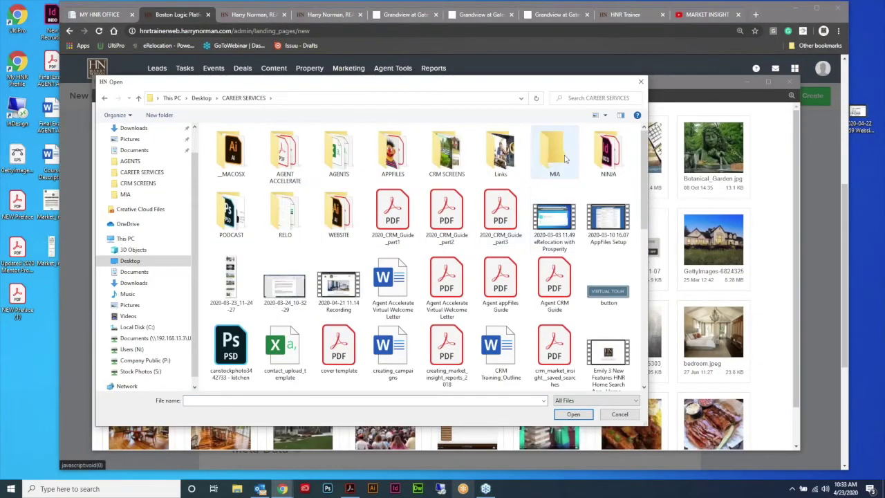
pyautogui.doubleClick(563, 158)
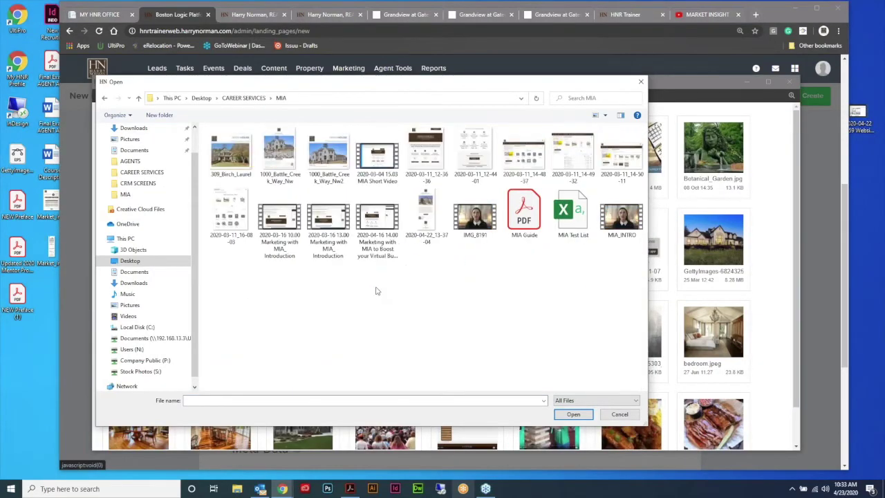
pyautogui.click(339, 158)
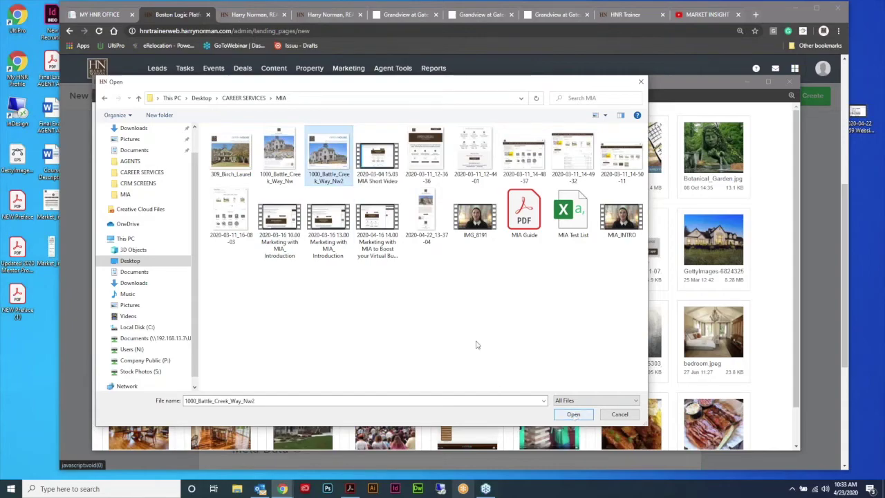
pyautogui.click(573, 415)
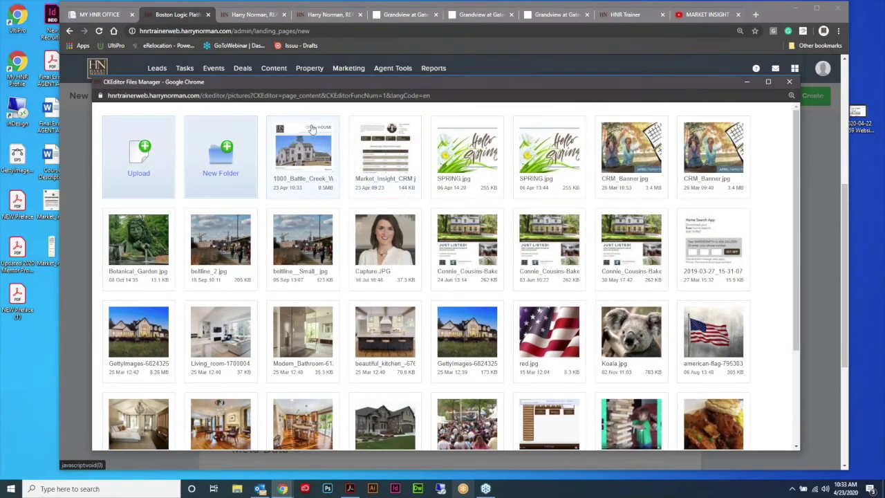
pyautogui.click(333, 177)
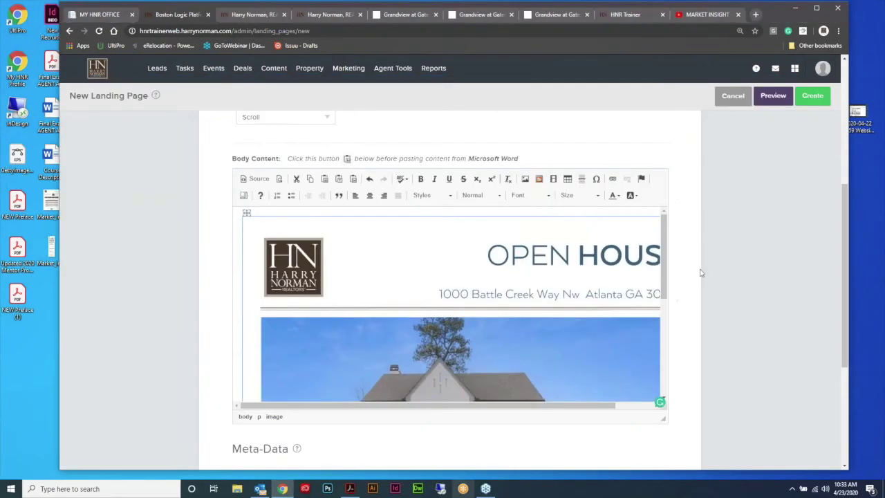
pyautogui.scroll(6, 701, 273)
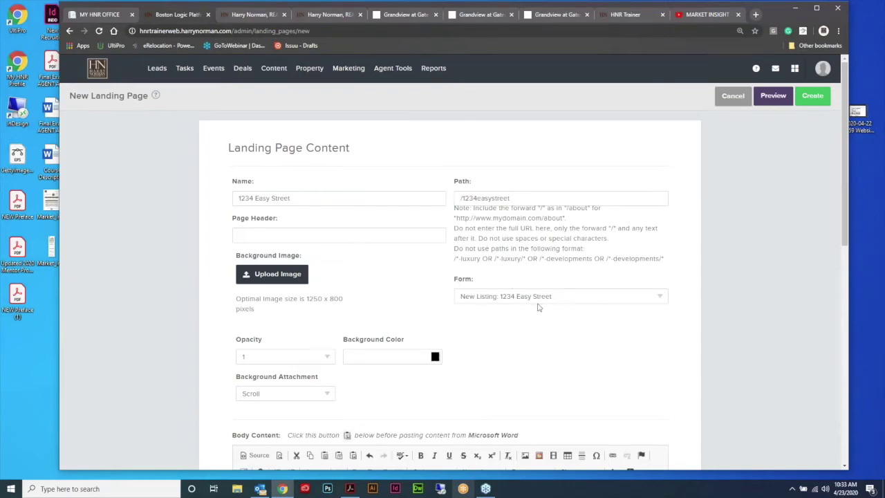
pyautogui.click(662, 299)
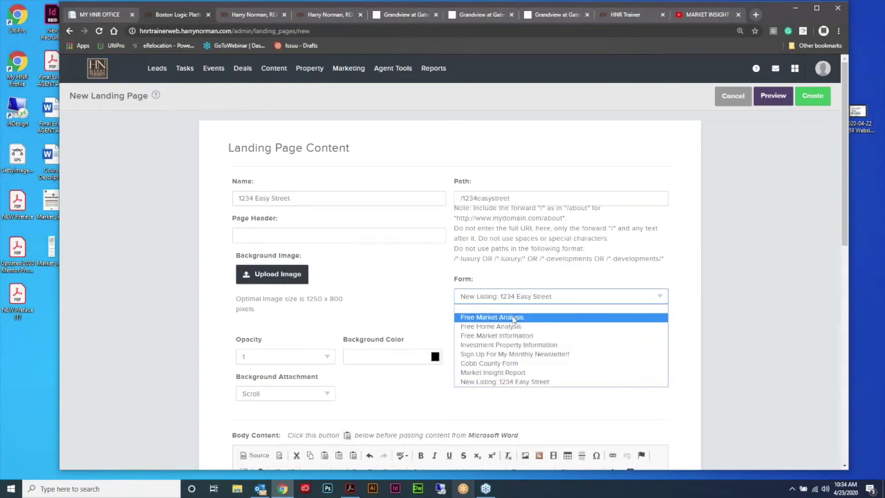
pyautogui.click(720, 208)
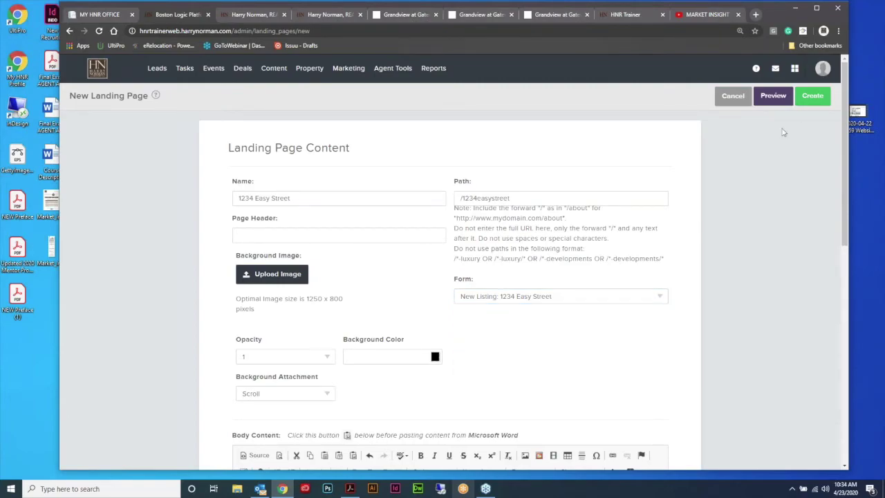
# Step: Create the 1234 Easy Street page, copy its /1234easystreet path, and return to the Pages list
pyautogui.click(808, 98)
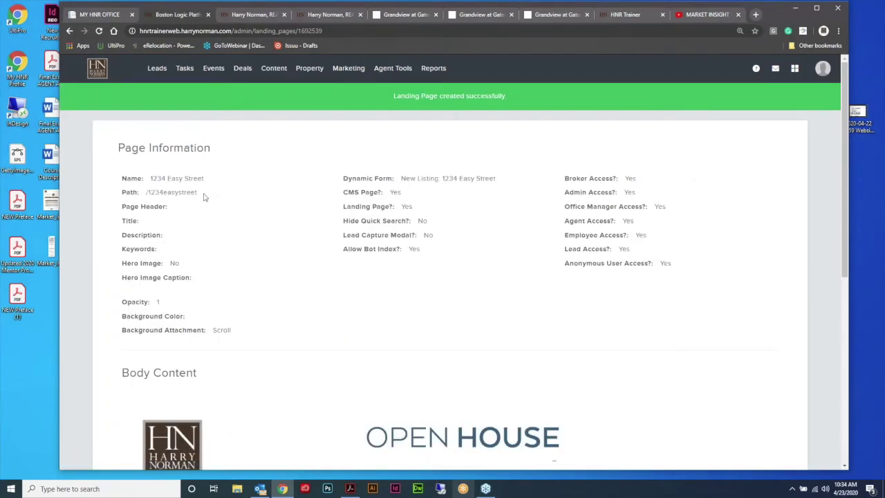
pyautogui.moveTo(200, 195); pyautogui.dragTo(145, 195)
pyautogui.rightClick(157, 195)
pyautogui.click(172, 202)
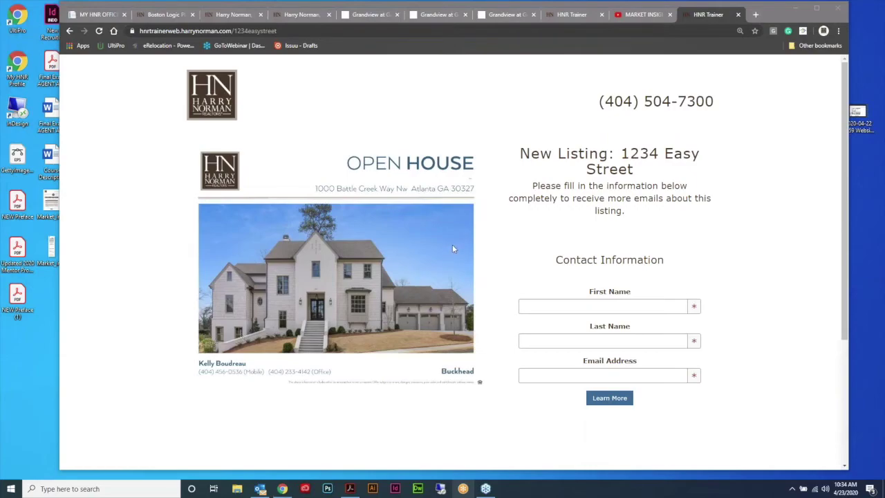
pyautogui.click(169, 15)
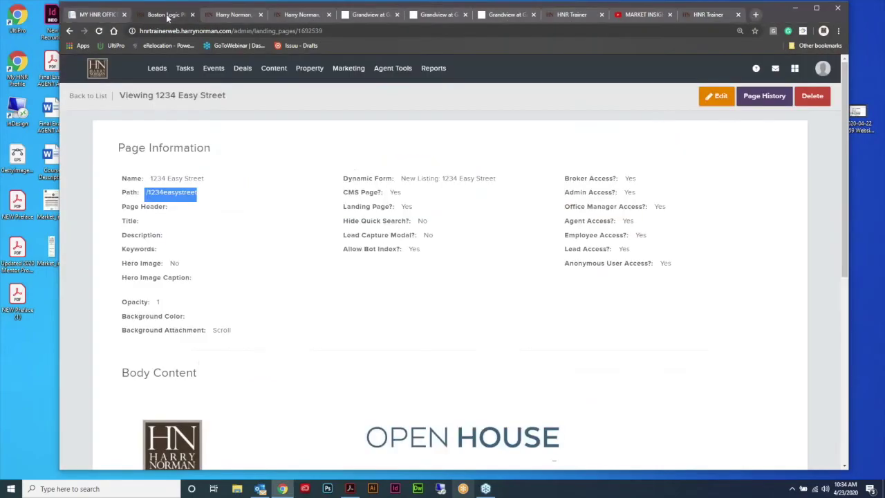
pyautogui.click(87, 97)
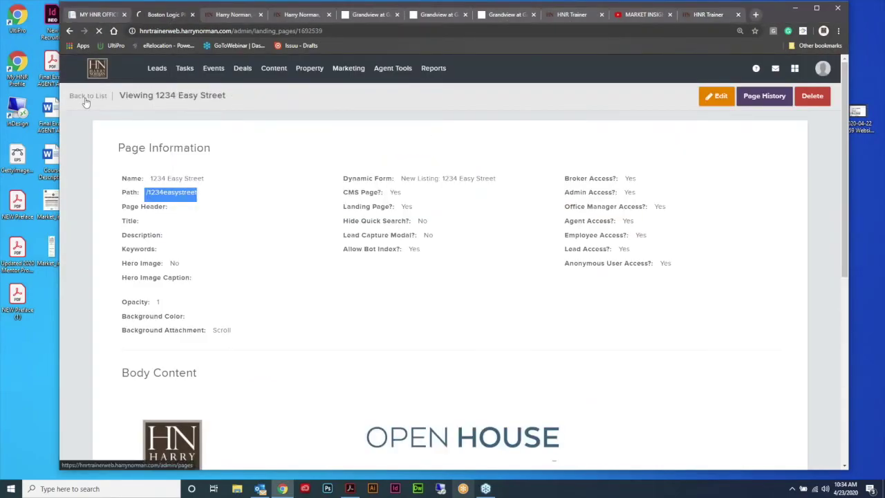
# Step: Leave the Pages list for Marketing > Email Content to reach the email templates
pyautogui.moveTo(277, 73)
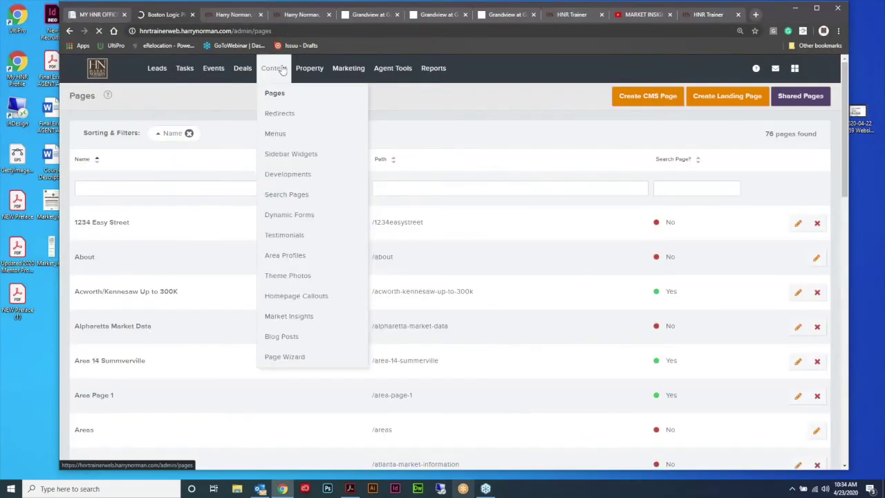
pyautogui.click(280, 93)
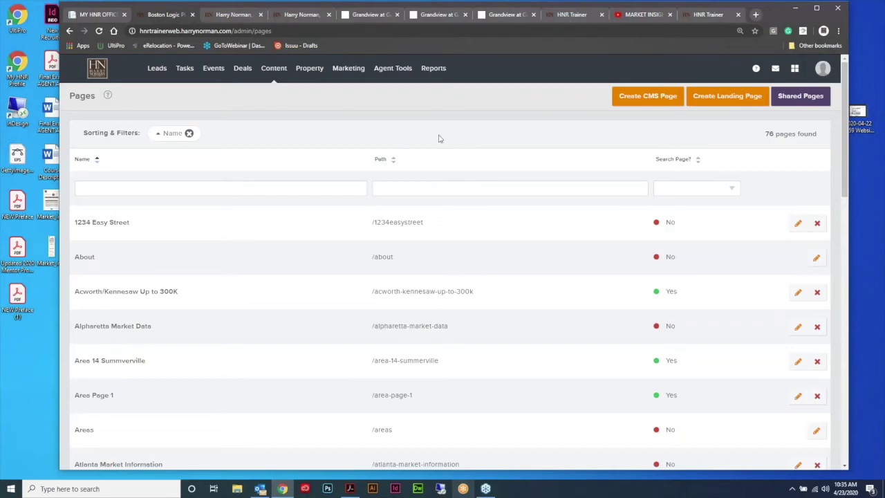
pyautogui.moveTo(281, 72)
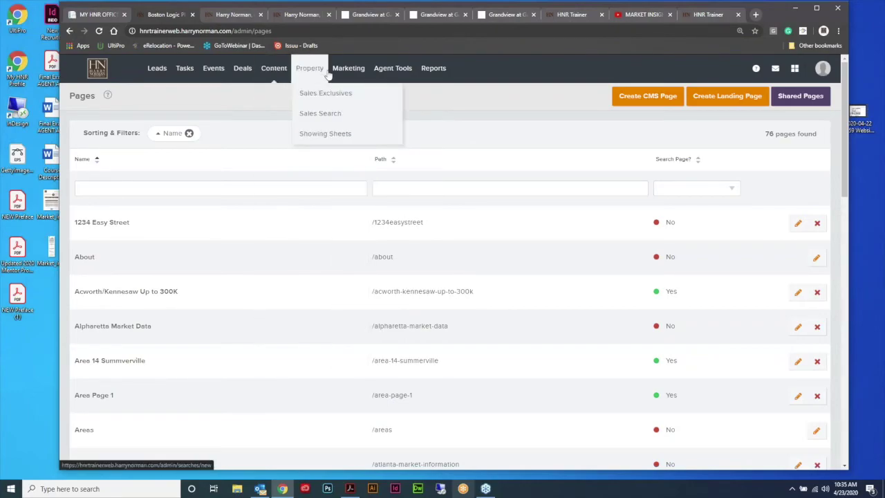
pyautogui.moveTo(339, 70)
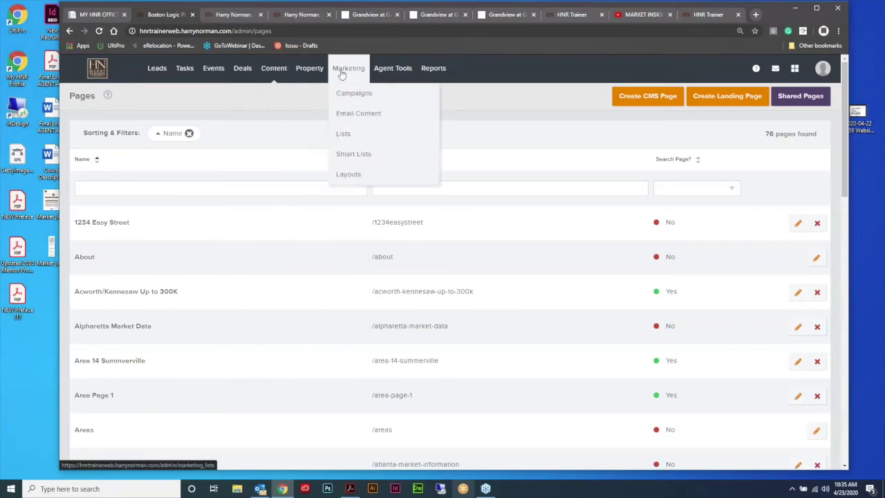
pyautogui.click(355, 117)
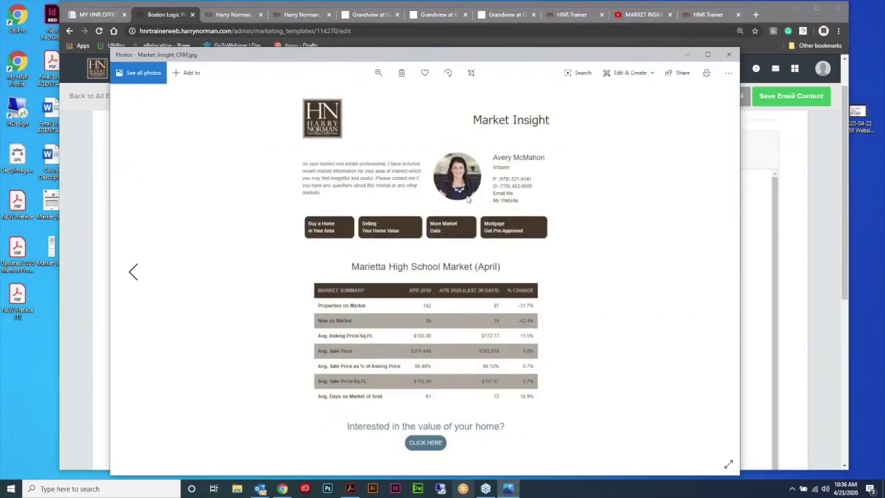
# Step: Close the Market Insight image preview and check its link goes to /marketinsightform, without changes
pyautogui.click(729, 56)
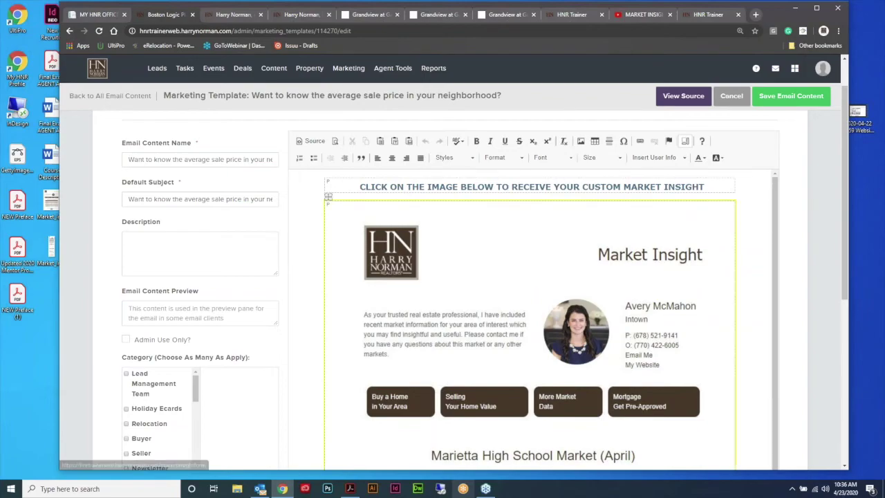
pyautogui.scroll(-5, 664, 267)
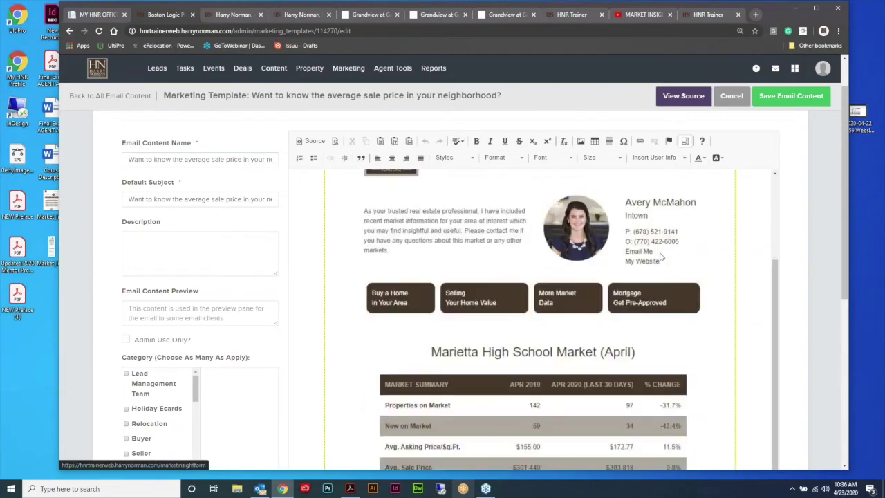
pyautogui.scroll(6, 641, 273)
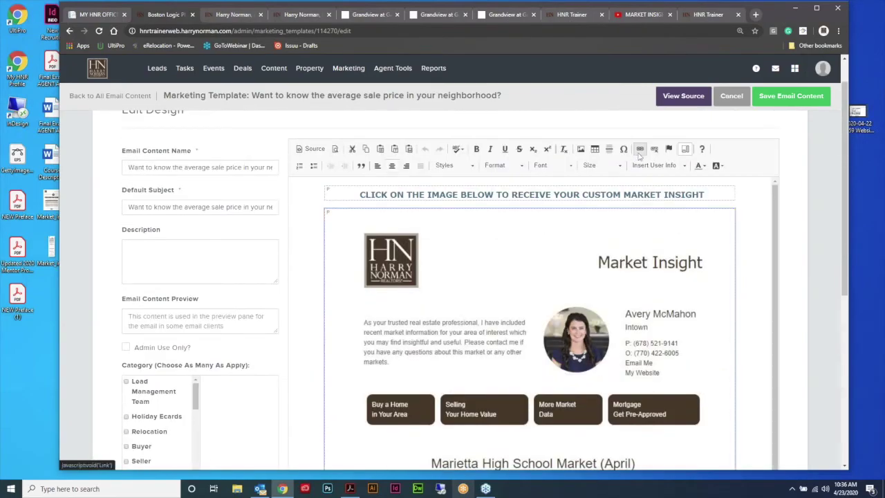
pyautogui.click(640, 150)
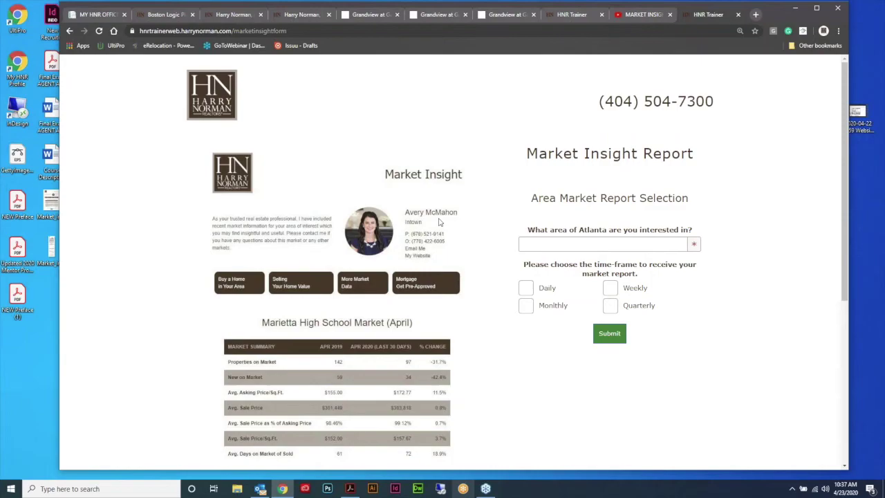
pyautogui.click(178, 16)
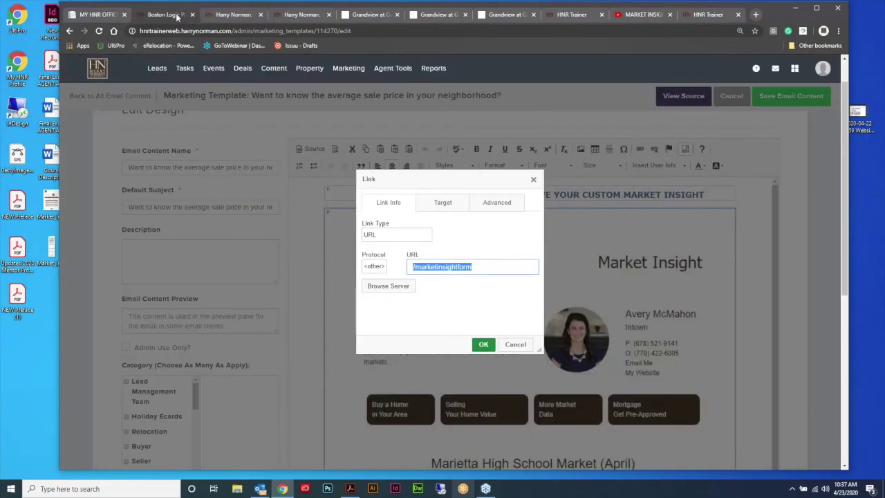
pyautogui.click(524, 350)
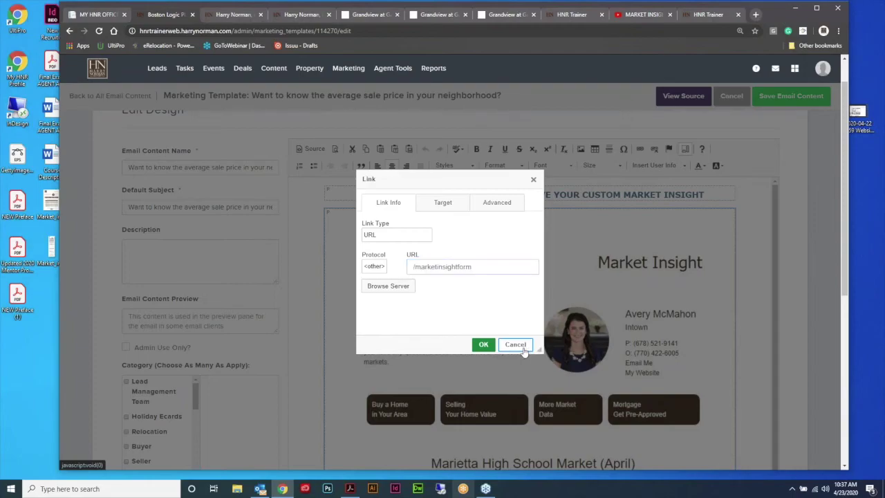
# Step: Begin entering a name for the new blank form in Form Name
pyautogui.scroll(-2, 547, 273)
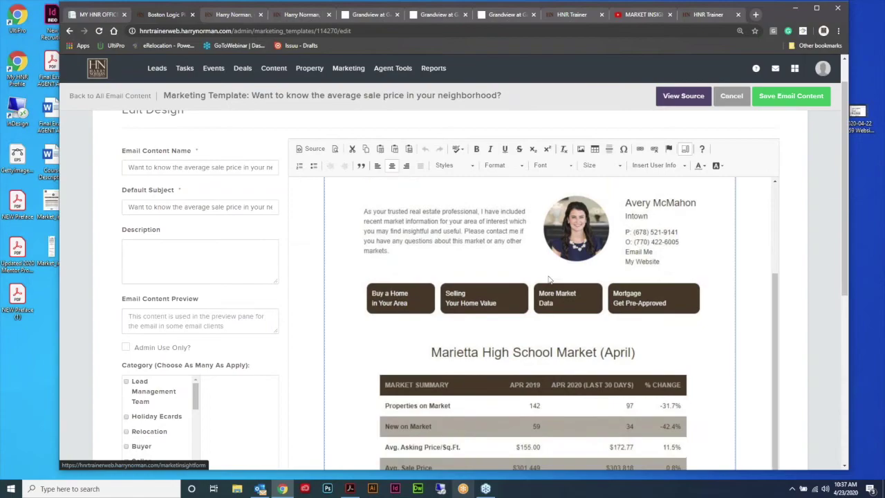
pyautogui.scroll(2, 580, 306)
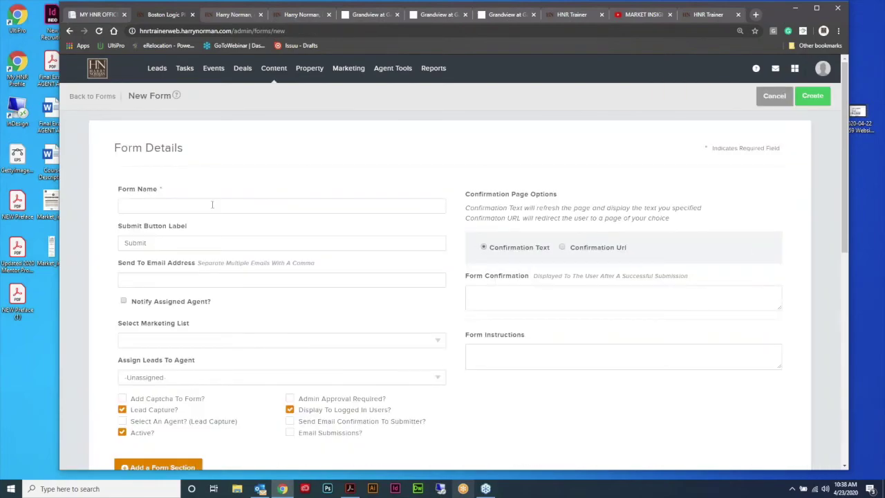
pyautogui.click(206, 207)
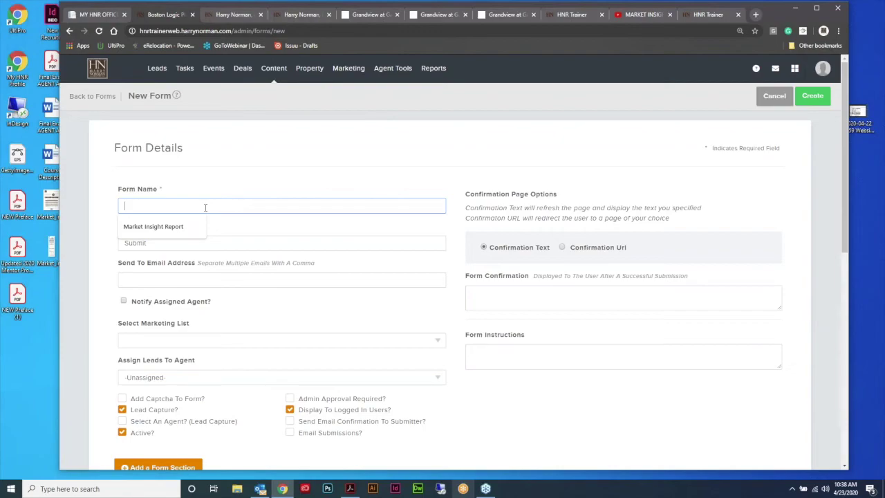
# Step: Name the form 'Check out my Newletter!' with confirmation 'Thank you for your interest in my Harry Norman newsletter'
pyautogui.write('Check out ')
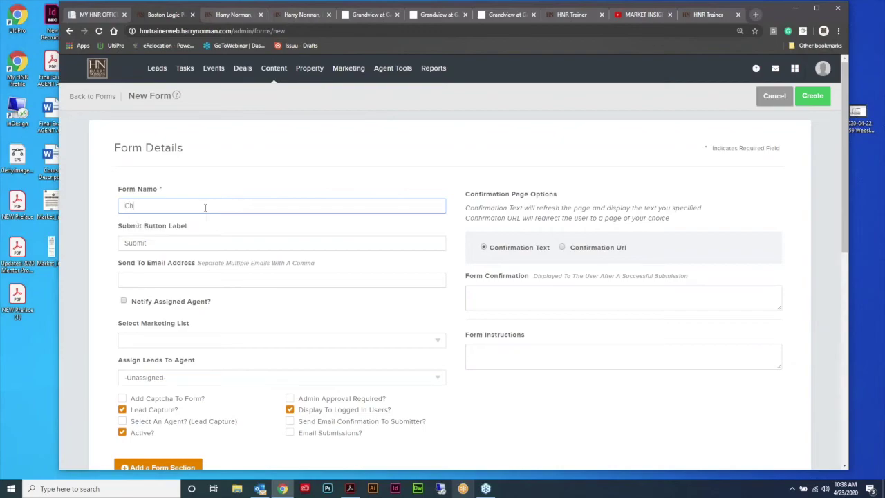
pyautogui.write('my Newletter!')
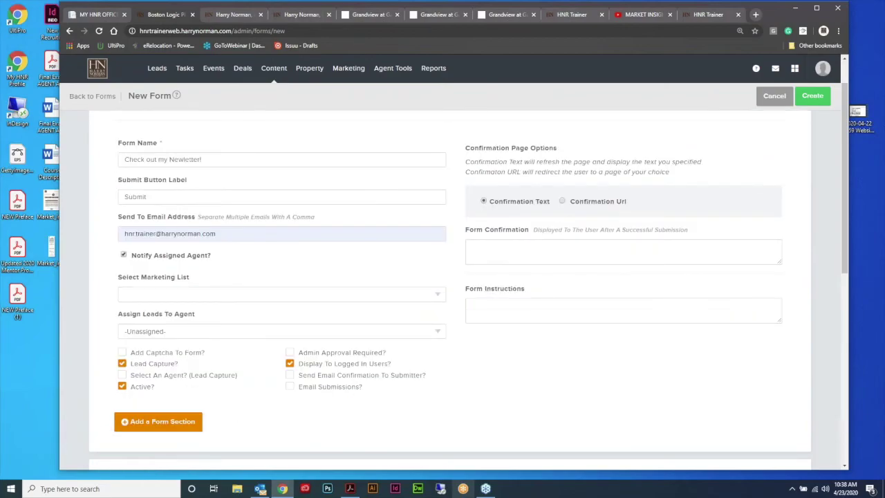
pyautogui.click(516, 244)
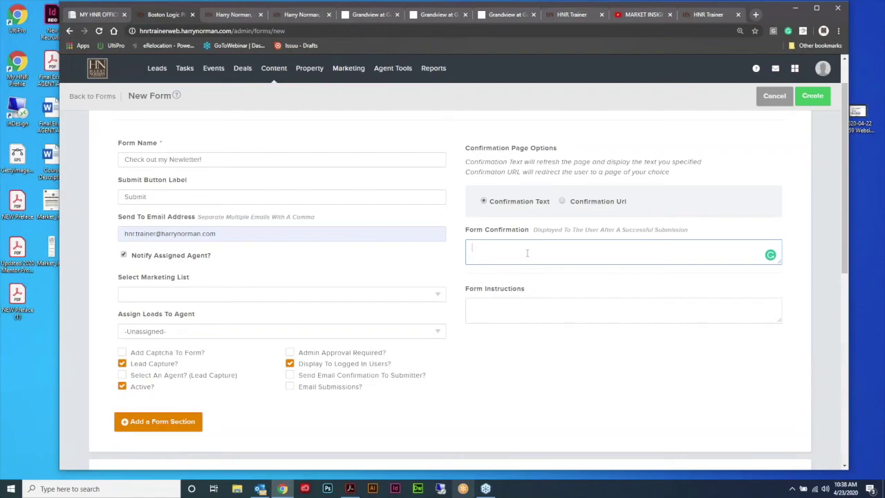
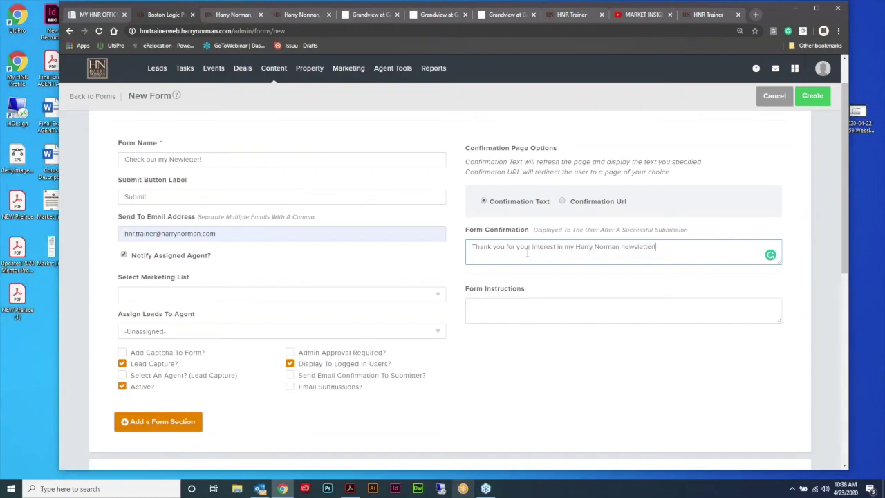
# Step: Add form instructions asking readers to fill in the information below to receive the newsletter
pyautogui.click(512, 303)
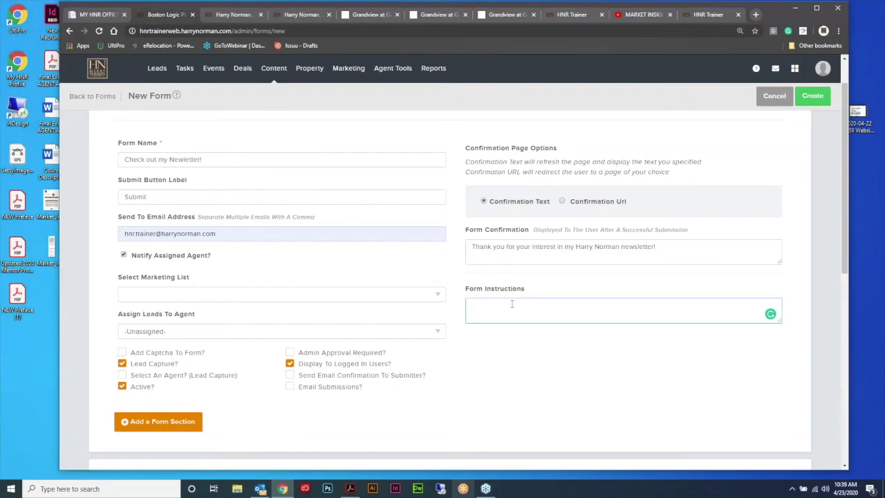
pyautogui.write('Please fill in the information below to receive my c')
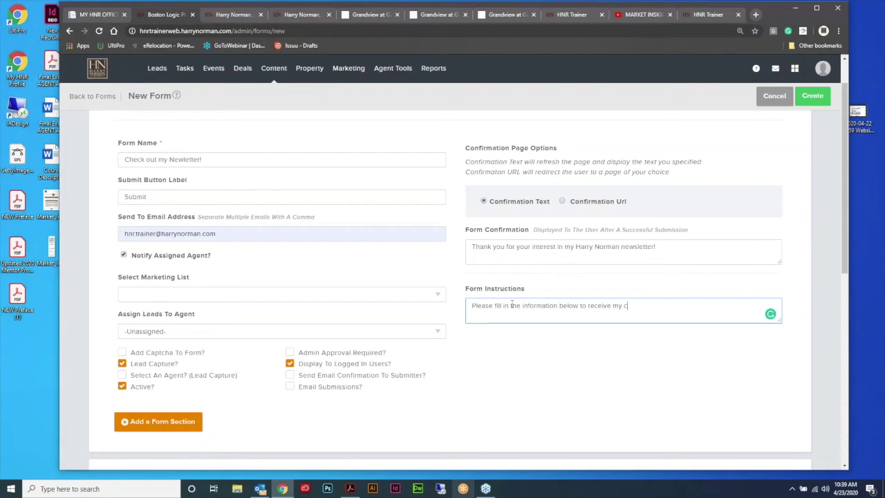
pyautogui.write('ustomer newistetter!')
# Step: Send form sign-ups to the Company Newsletter marketing list
pyautogui.scroll(-2, 445, 193)
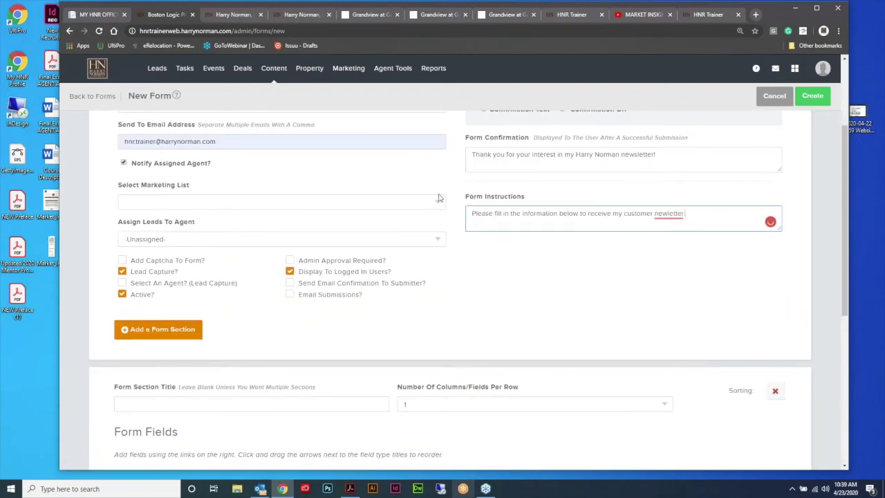
pyautogui.click(439, 201)
pyautogui.scroll(-1, 458, 173)
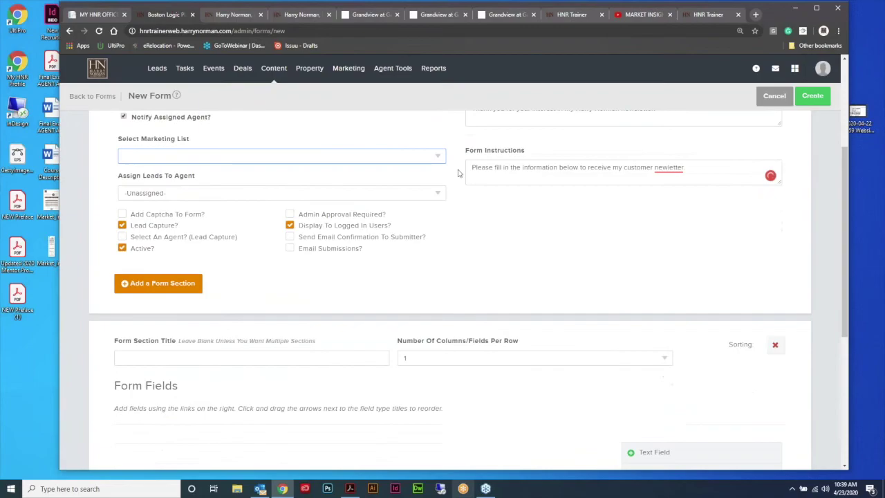
pyautogui.click(441, 158)
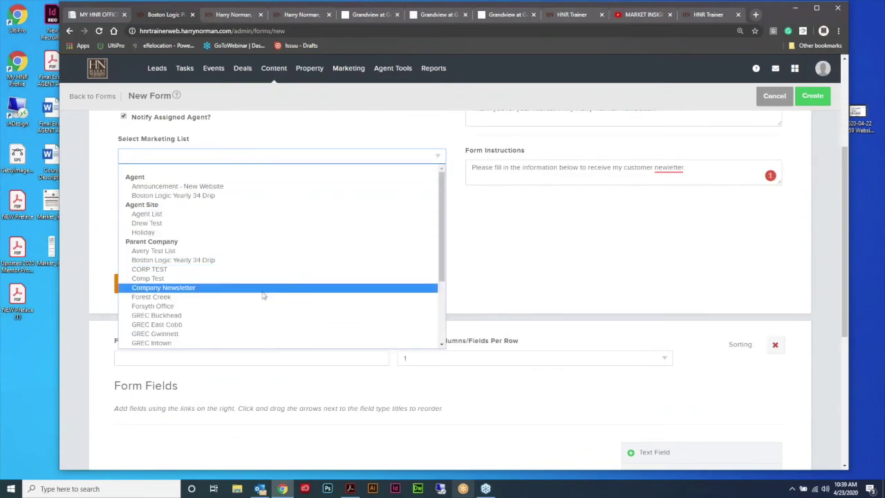
pyautogui.click(263, 288)
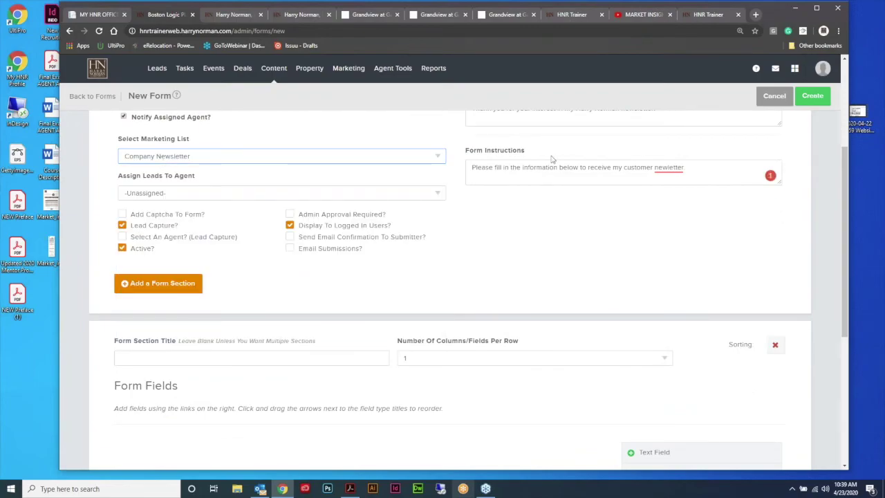
pyautogui.scroll(-4, 550, 162)
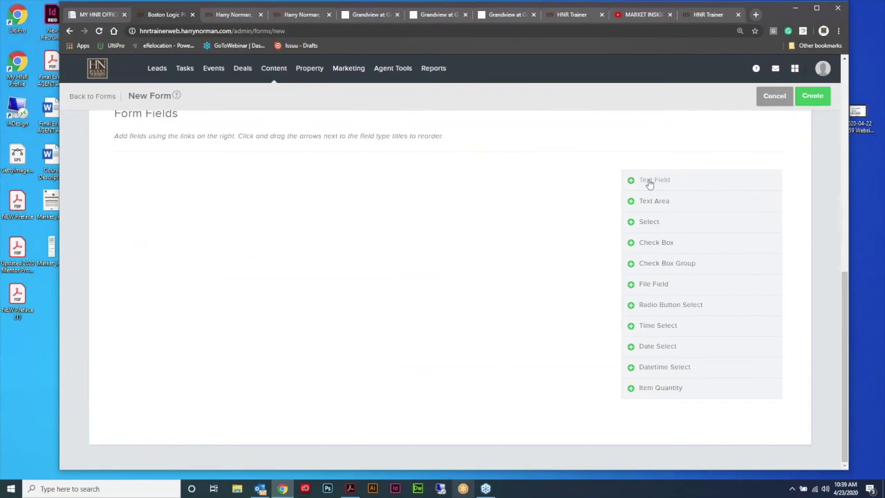
# Step: Add a required 'First Name' text field
pyautogui.click(650, 181)
pyautogui.write('First')
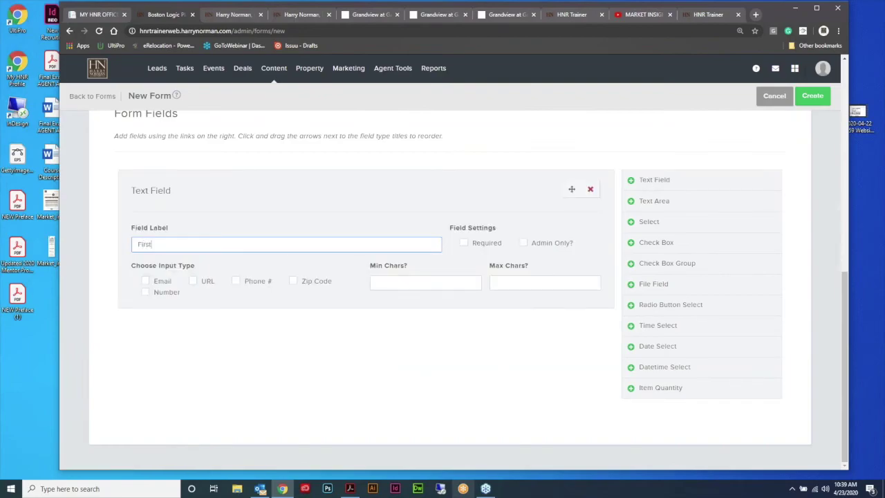
pyautogui.write(' Name')
pyautogui.click(650, 180)
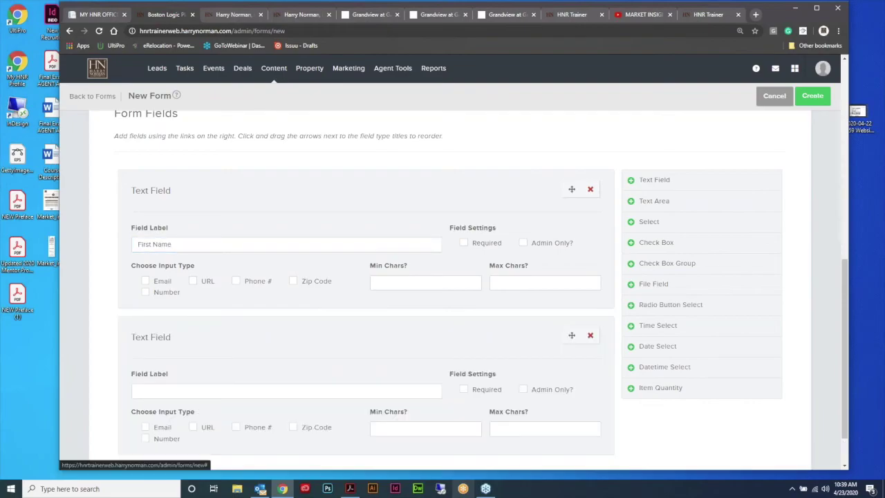
pyautogui.scroll(-1, 473, 194)
pyautogui.click(473, 193)
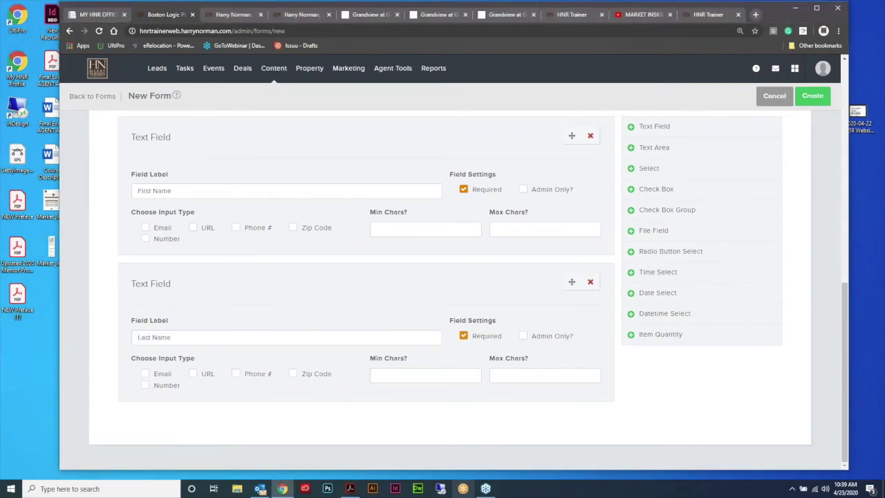
# Step: Add a required 'Email Address' text field
pyautogui.click(650, 127)
pyautogui.scroll(-2, 390, 352)
pyautogui.click(263, 338)
pyautogui.write('Email Address')
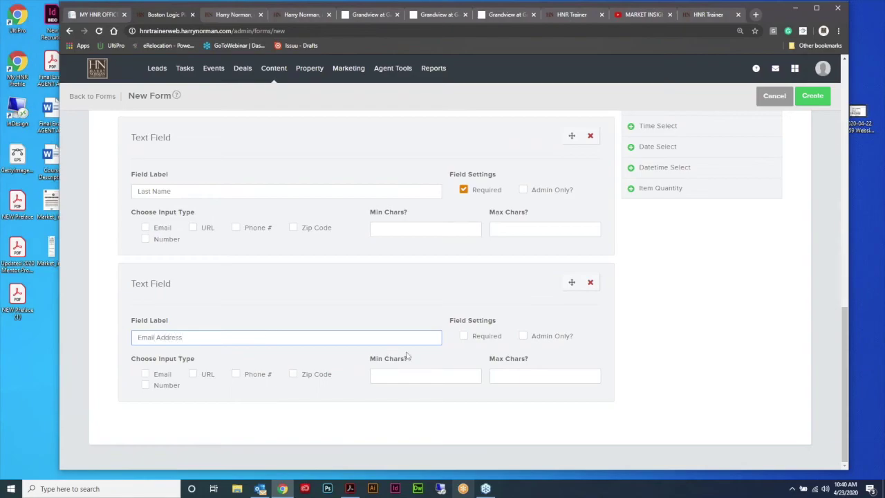
pyautogui.click(464, 337)
pyautogui.scroll(3, 663, 297)
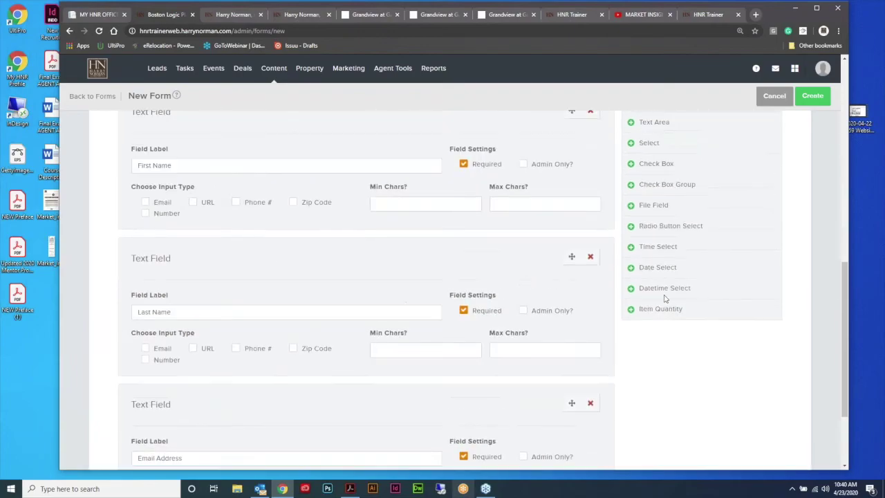
pyautogui.scroll(-1, 659, 186)
# Step: Add a 500-character text area for reader interests and create the form
pyautogui.click(653, 122)
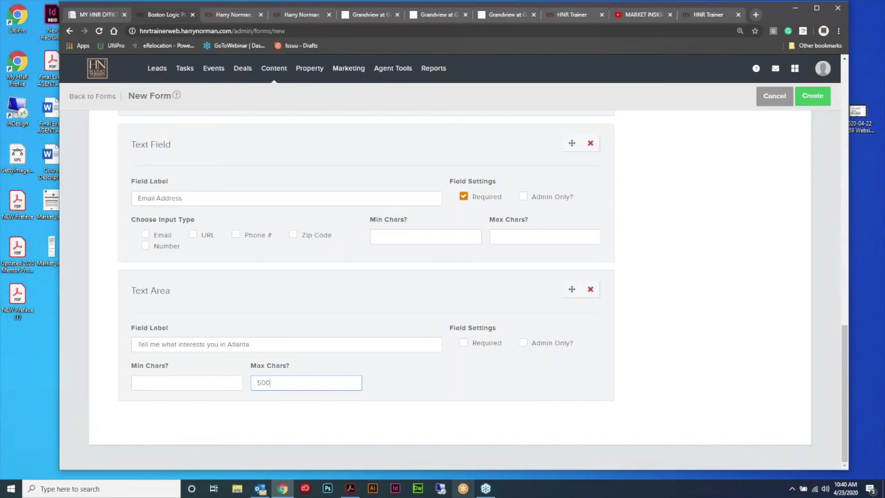
pyautogui.click(41, 370)
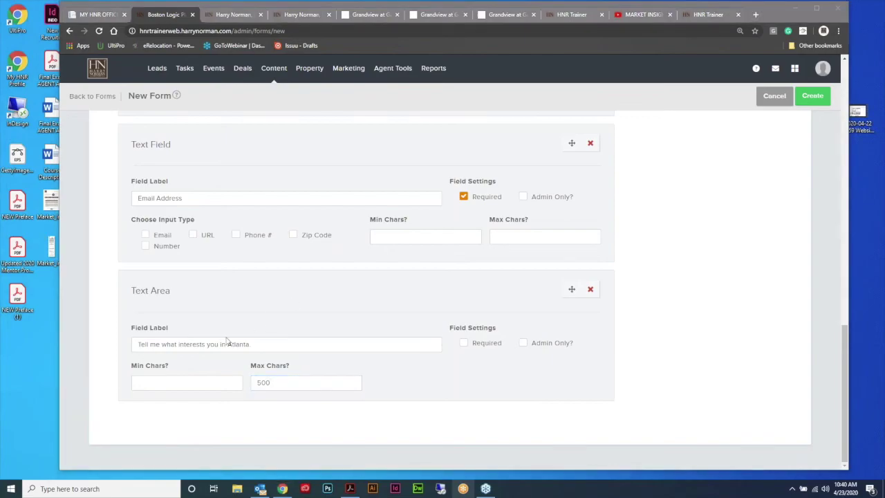
pyautogui.scroll(12, 753, 239)
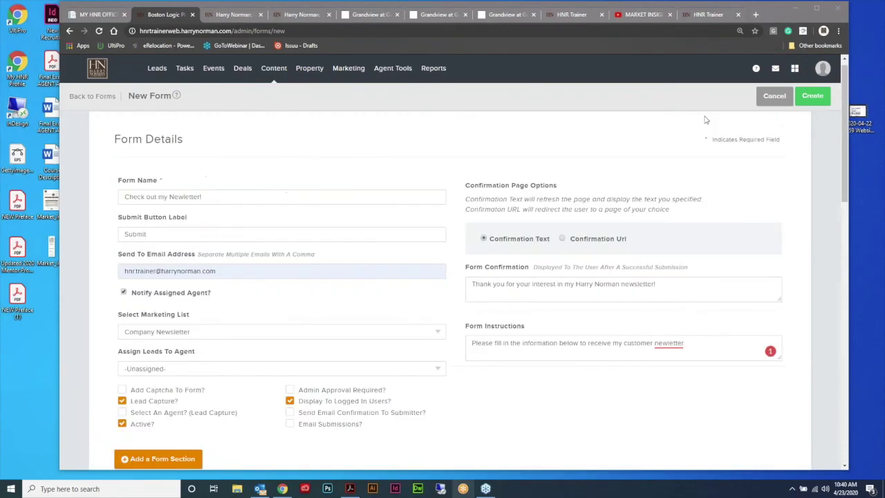
pyautogui.click(813, 96)
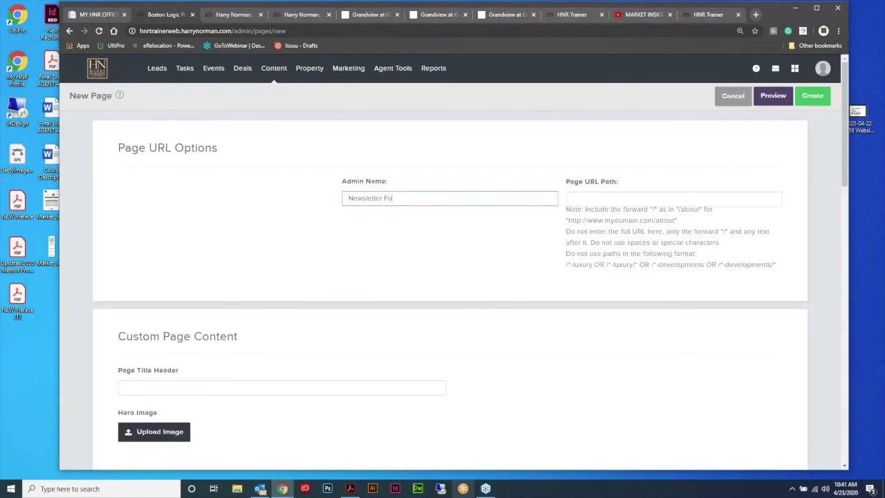
# Step: Name the new page 'Newsletter Form' with path /newsletterform
pyautogui.write('rm')
pyautogui.click(609, 199)
pyautogui.write('/newsletterform')
pyautogui.scroll(-4, 574, 244)
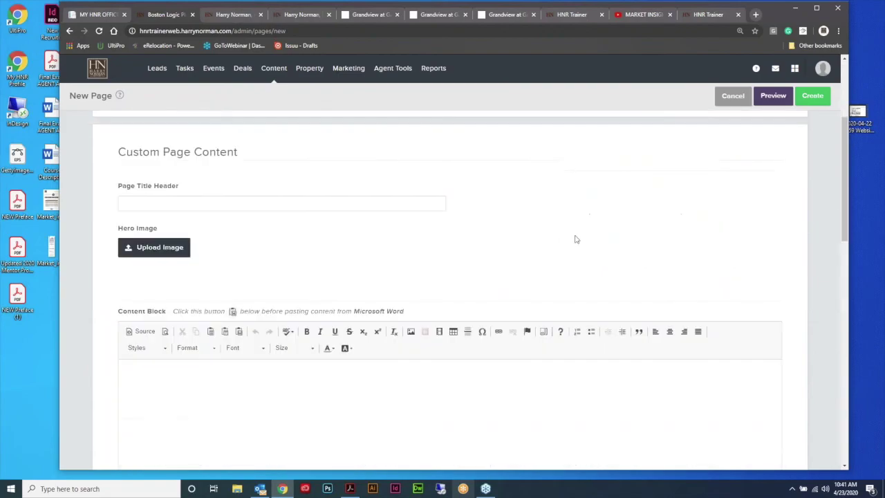
# Step: Skip the hero image and pick a house photo for the page body from the file manager
pyautogui.click(178, 156)
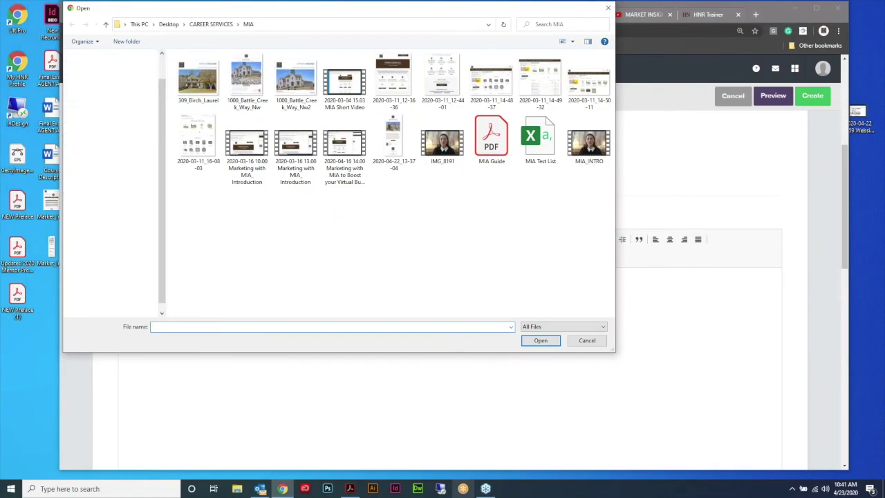
pyautogui.click(587, 341)
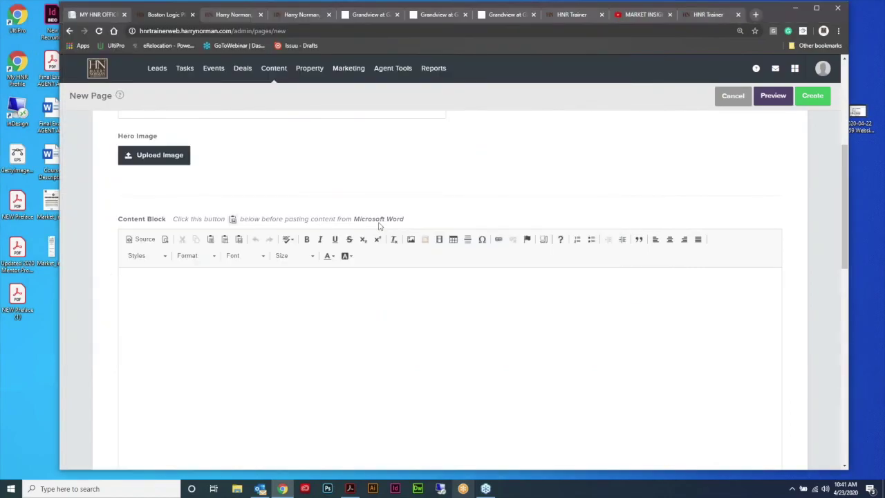
pyautogui.scroll(2, 379, 225)
pyautogui.scroll(-3, 379, 226)
pyautogui.click(186, 210)
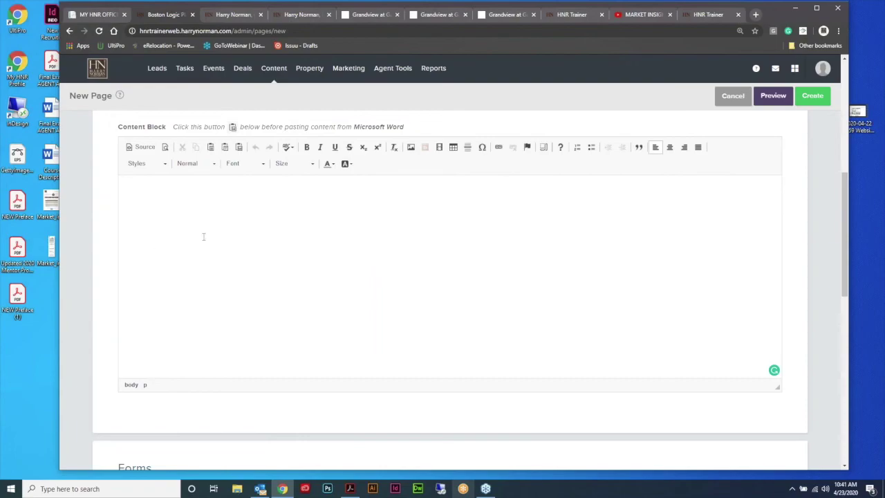
pyautogui.click(411, 146)
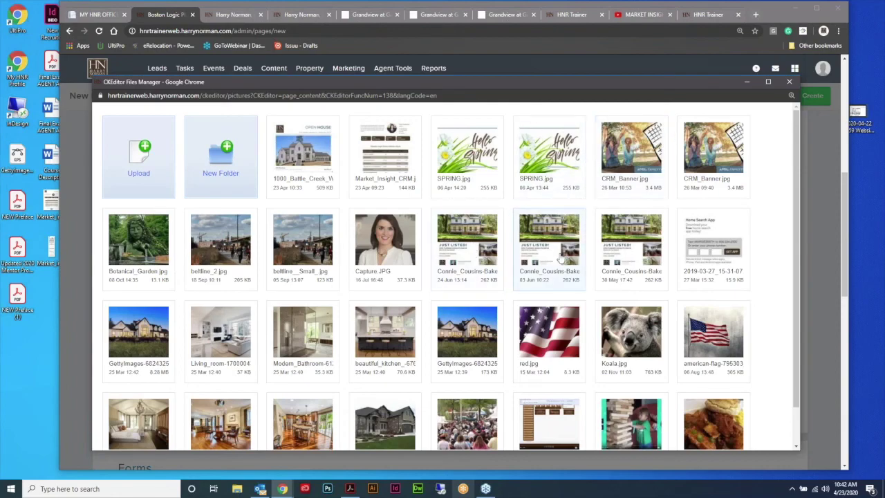
pyautogui.scroll(-2, 562, 259)
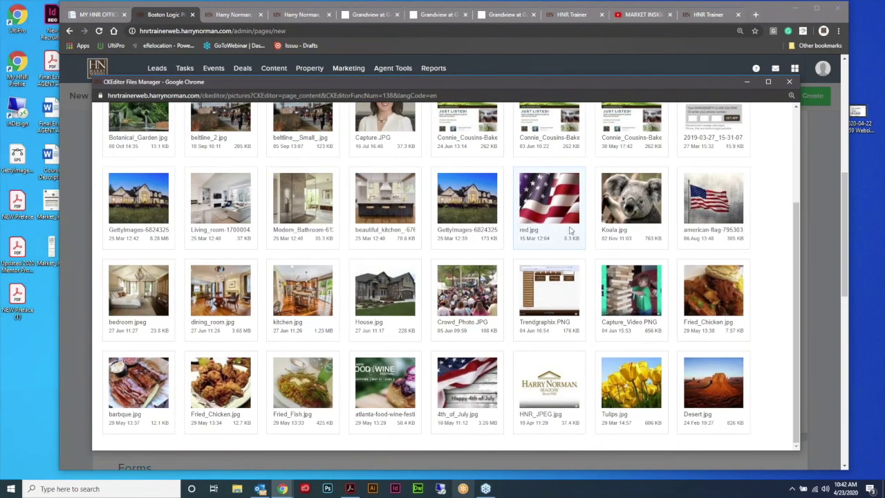
pyautogui.doubleClick(571, 230)
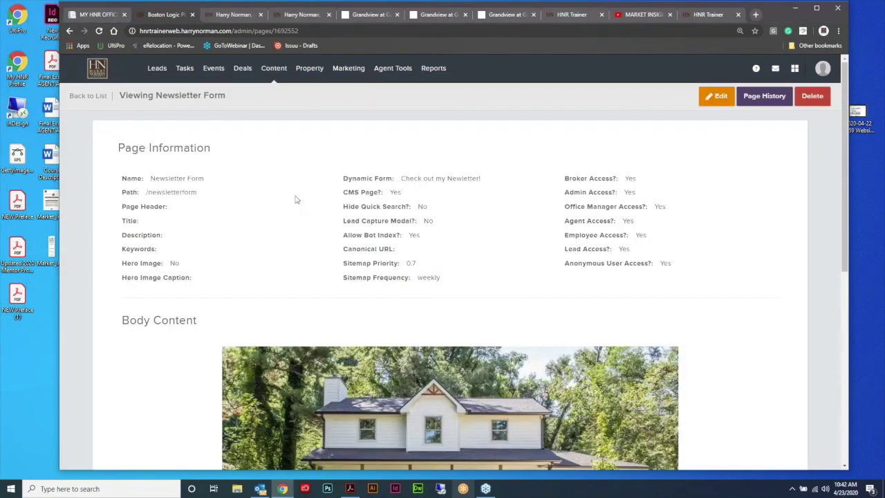
pyautogui.moveTo(295, 200); pyautogui.dragTo(146, 192)
pyautogui.hotkey('ctrl', 'c')
pyautogui.click(642, 15)
pyautogui.moveTo(287, 30); pyautogui.dragTo(233, 31)
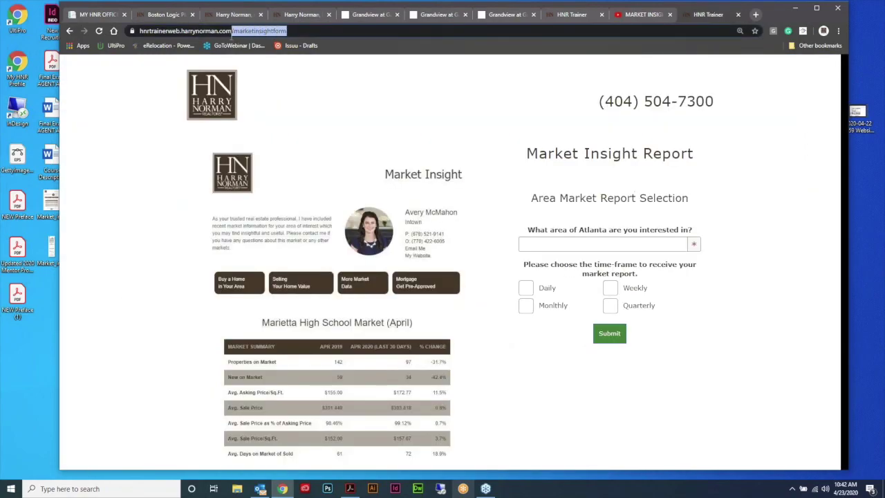
pyautogui.hotkey('ctrl', 'v')
pyautogui.click(242, 51)
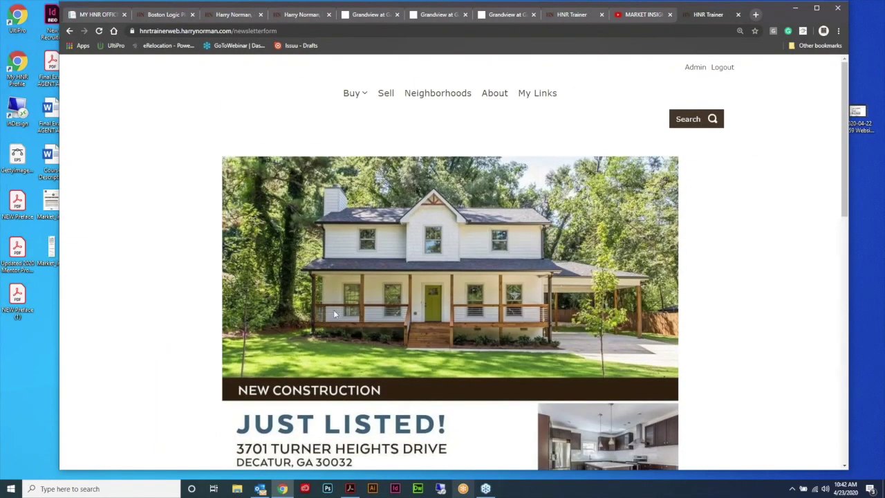
pyautogui.scroll(-10, 440, 276)
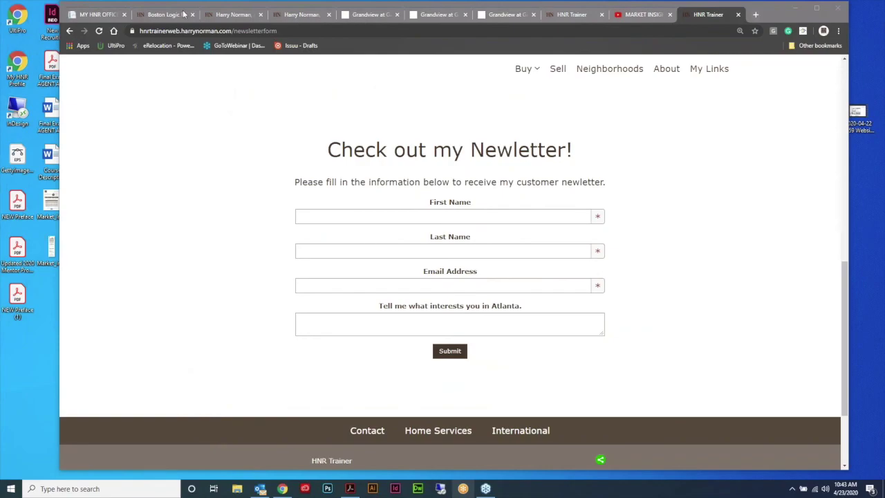
pyautogui.click(184, 14)
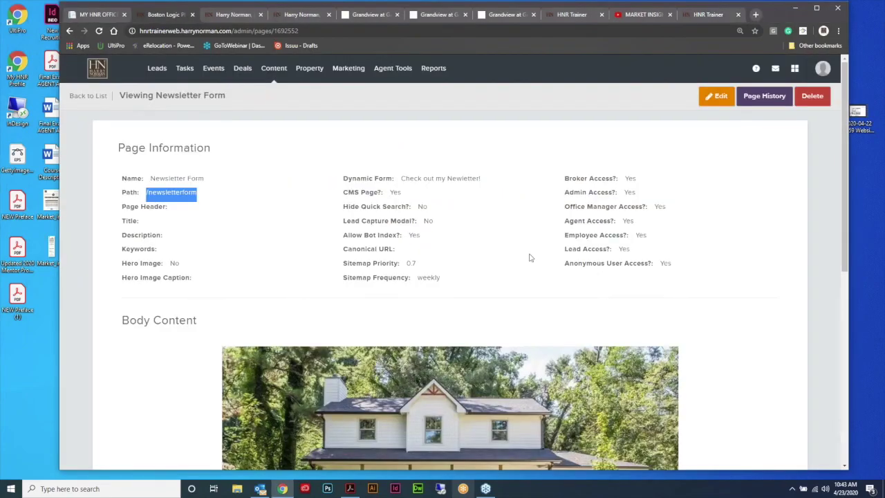
# Step: Go from Marketing > Email Content to Content > Dynamic Forms to list the forms
pyautogui.moveTo(351, 75)
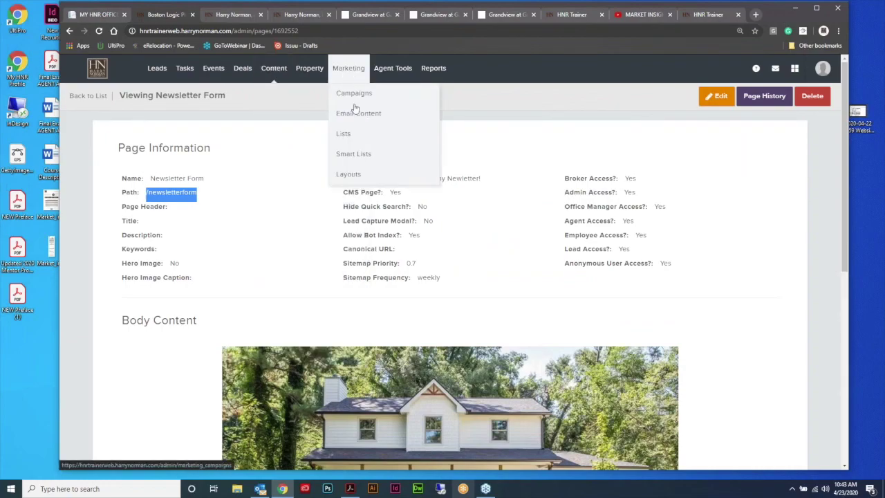
pyautogui.click(351, 116)
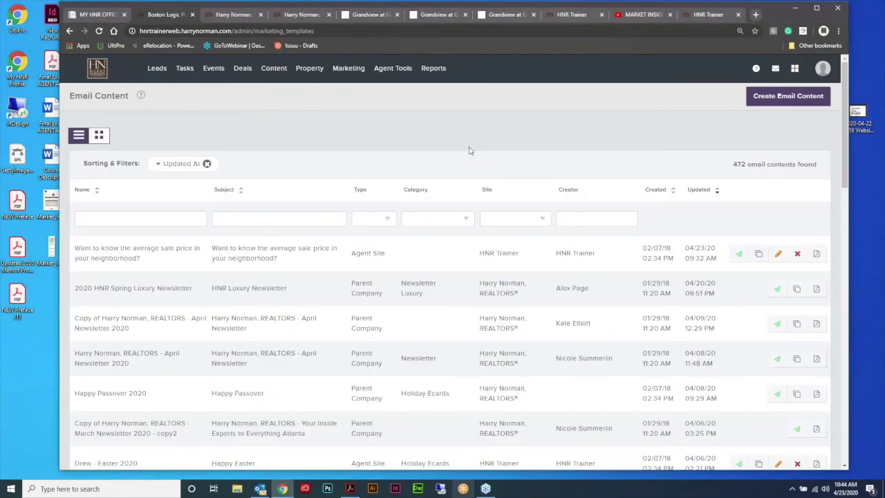
pyautogui.moveTo(274, 68)
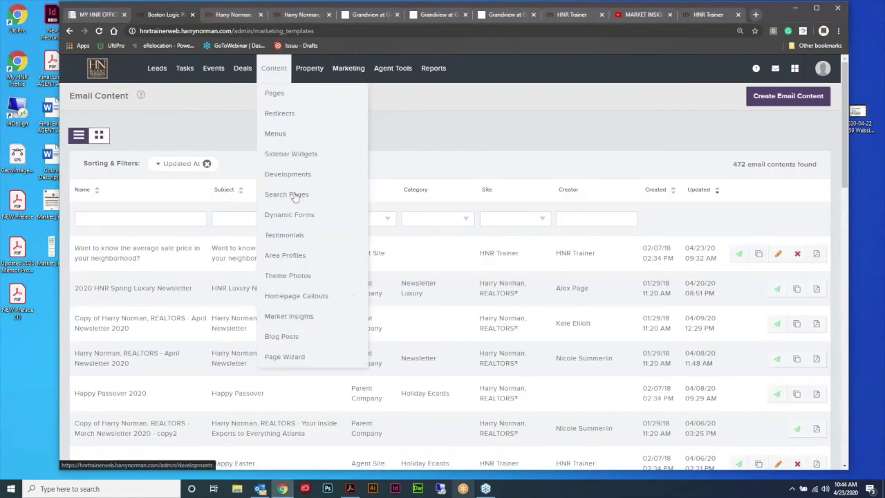
pyautogui.click(287, 219)
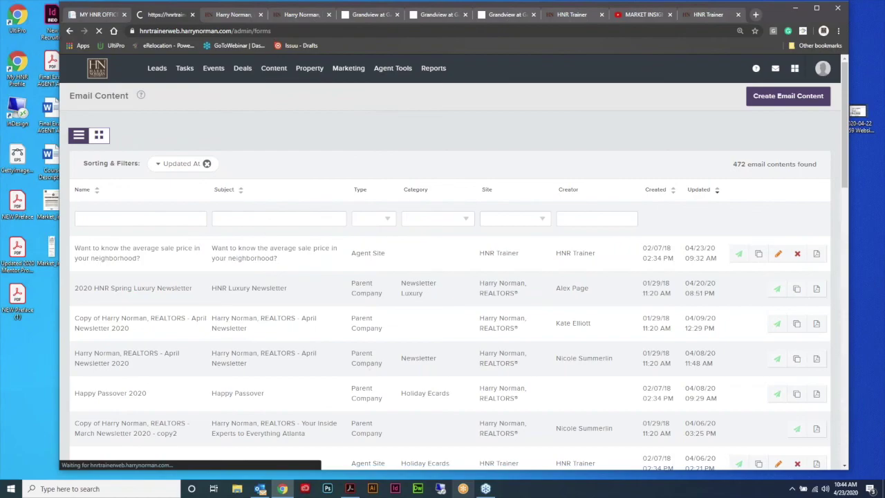